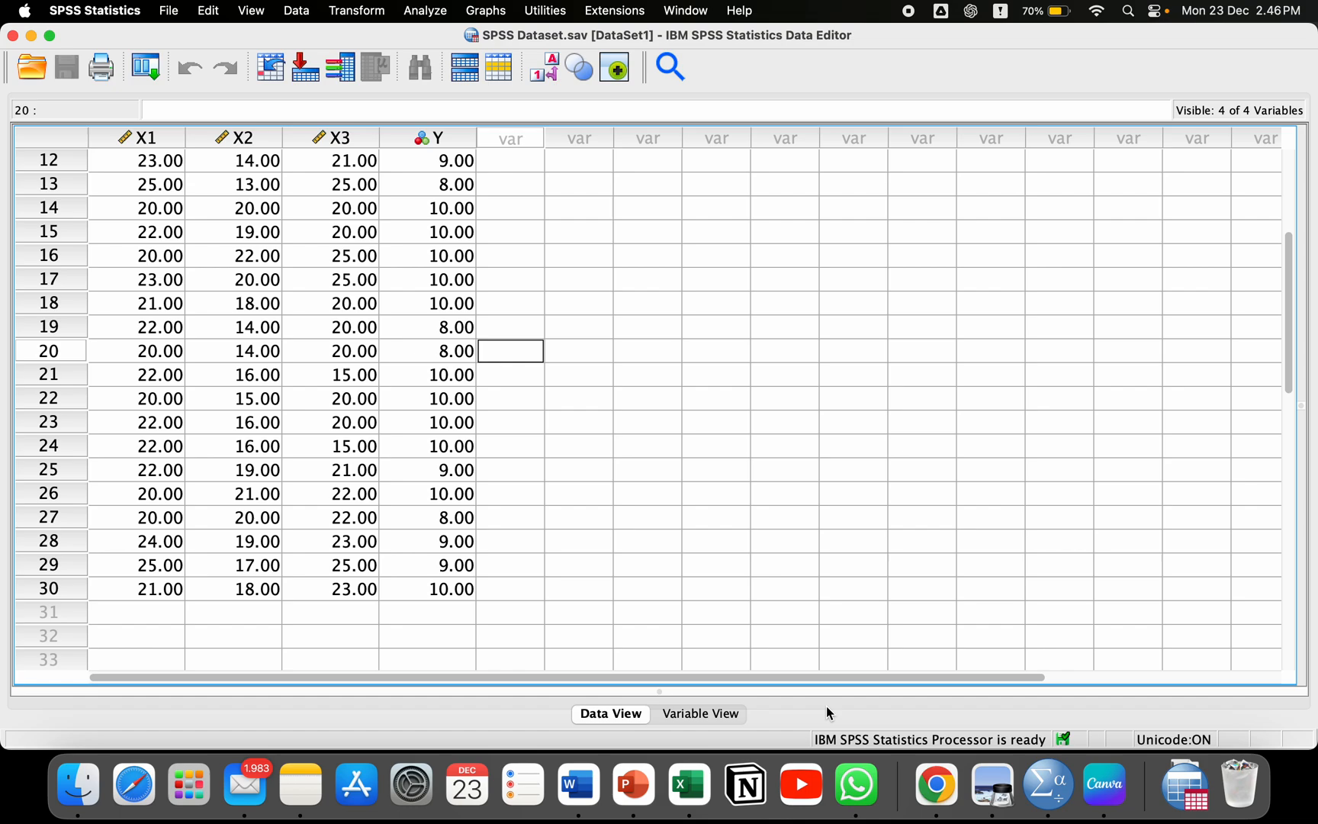
Step: Set up a linear regression with Kepuasan Kerja [Y] as dependent and Gaya Kepemimpinan [X1], Locus of Control [X2] and Kompleksitas Tugas [X3] as independents
click(424, 11)
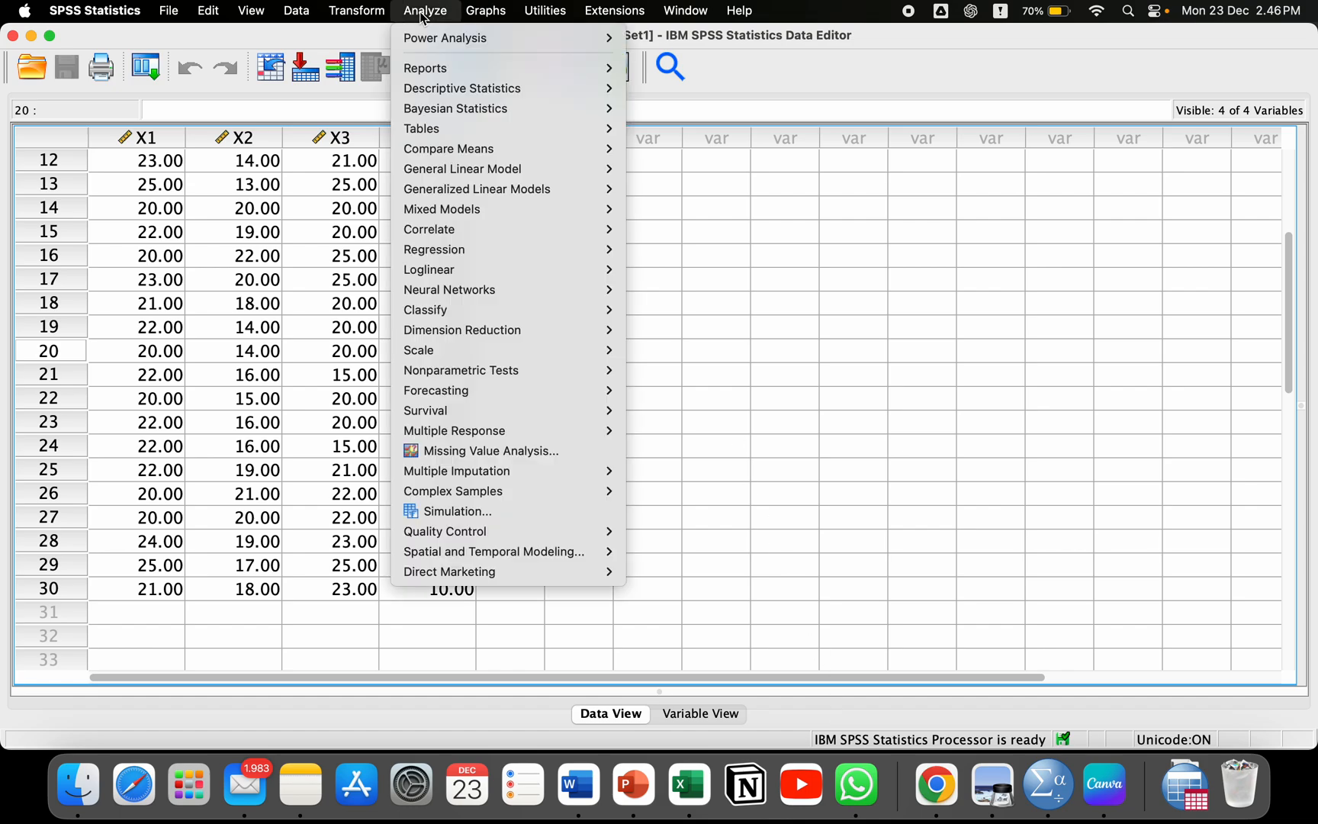
mouse_move(516, 253)
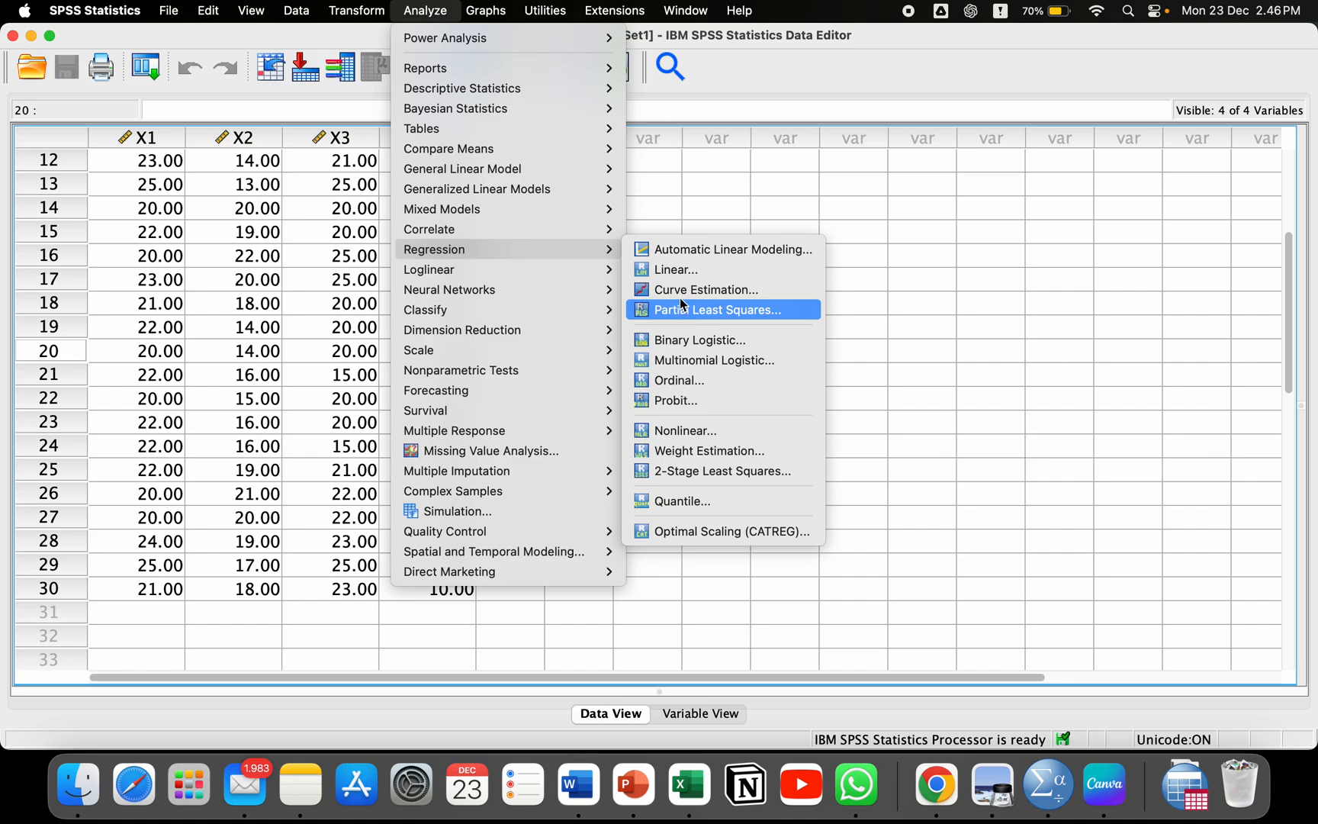
click(670, 275)
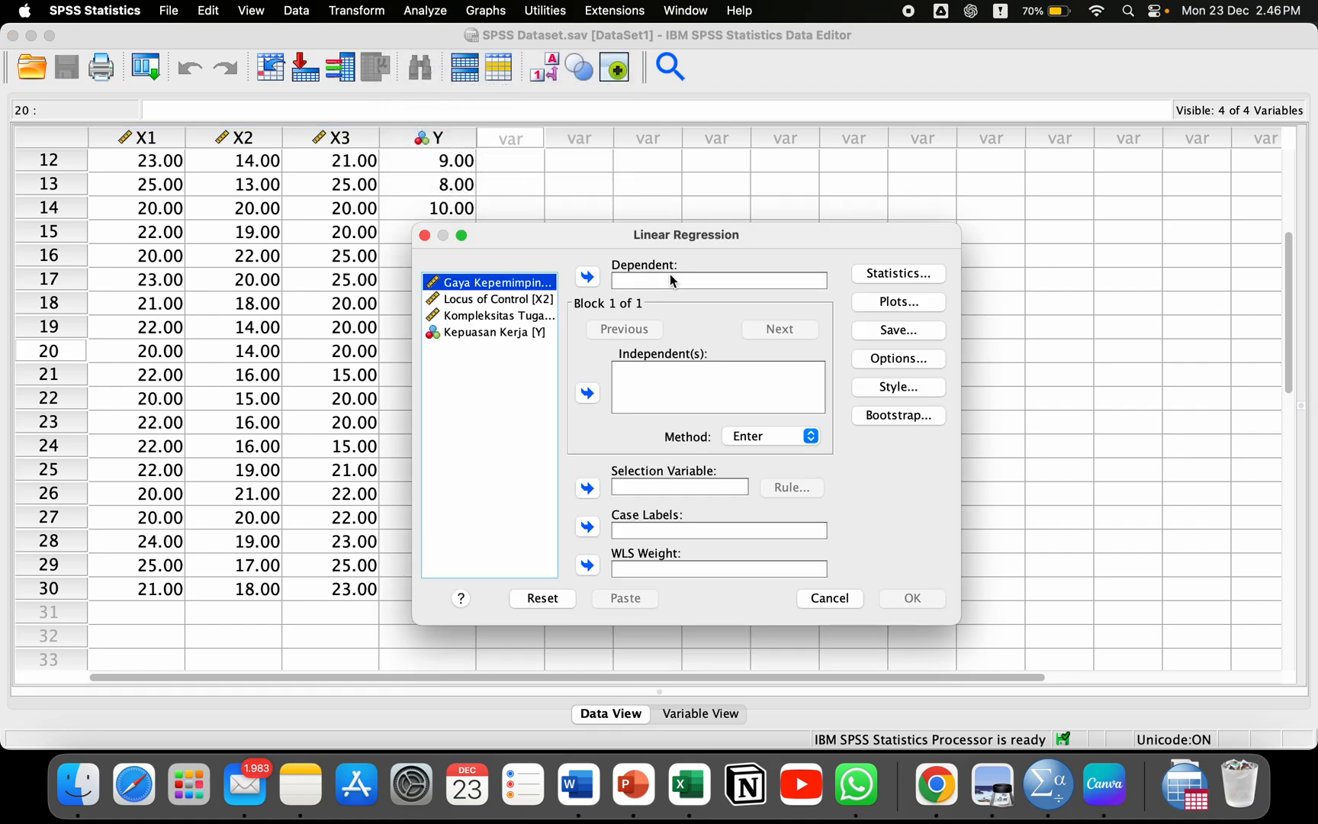
key(shift+Down)
key(shift+Down)
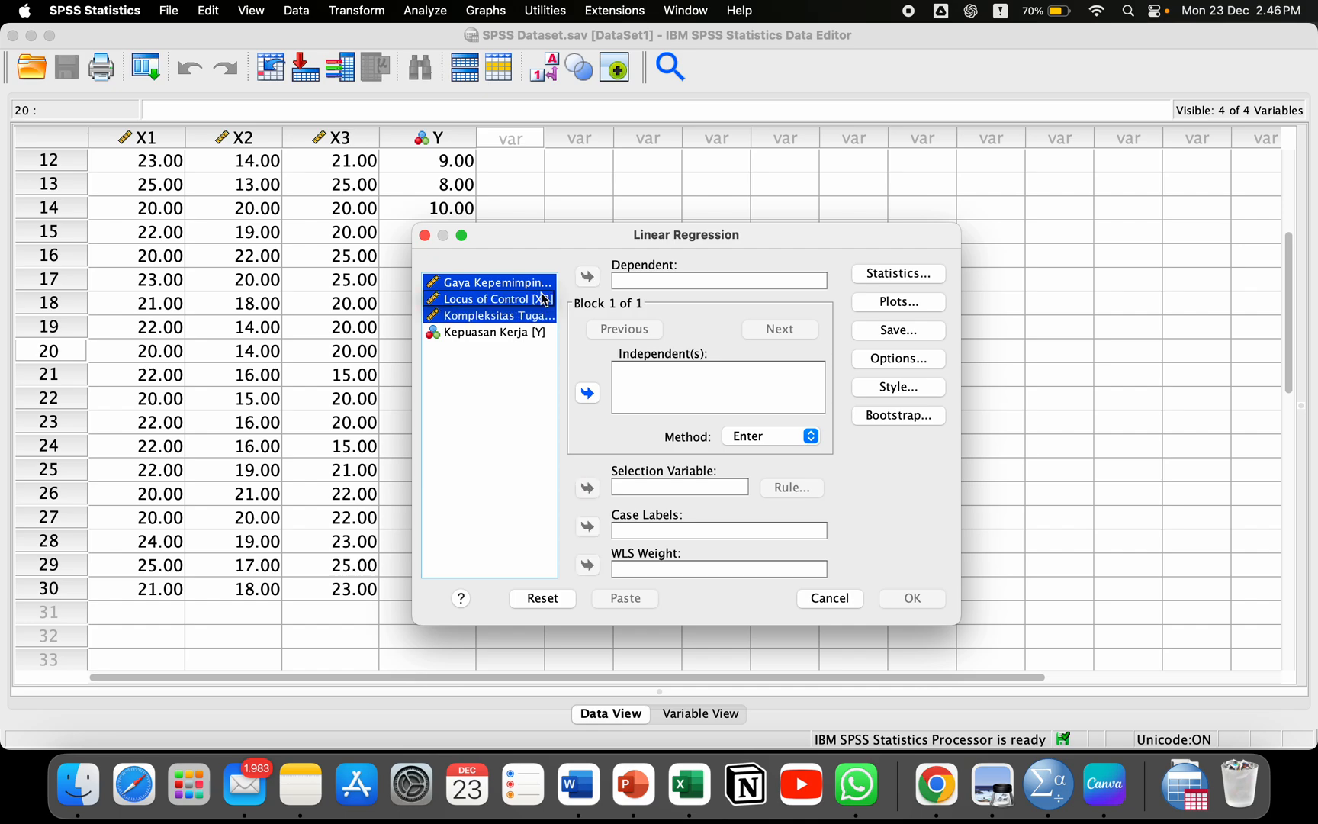
click(588, 392)
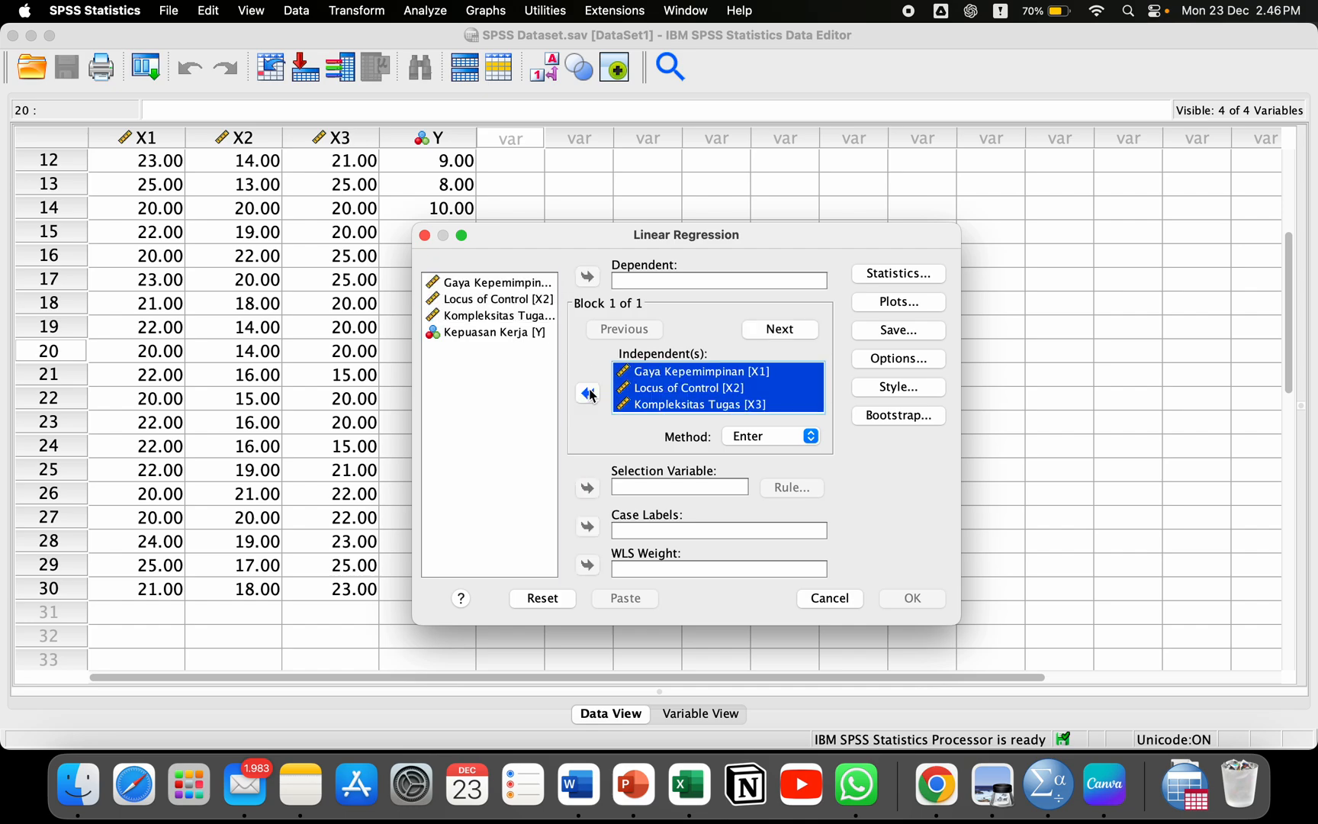
click(513, 334)
click(587, 277)
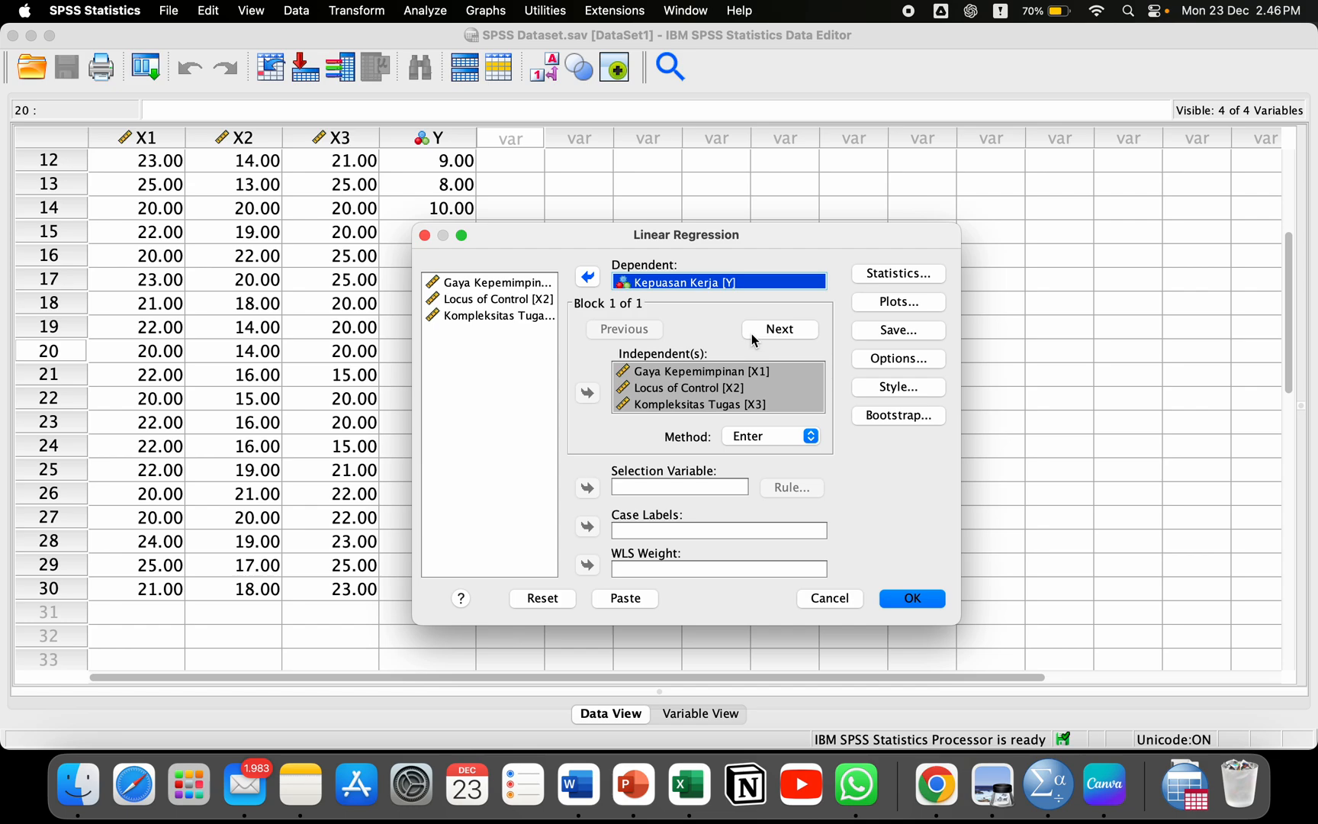
Step: Run the regression with unstandardized residuals saved to the dataset, and close the output without saving it
click(884, 332)
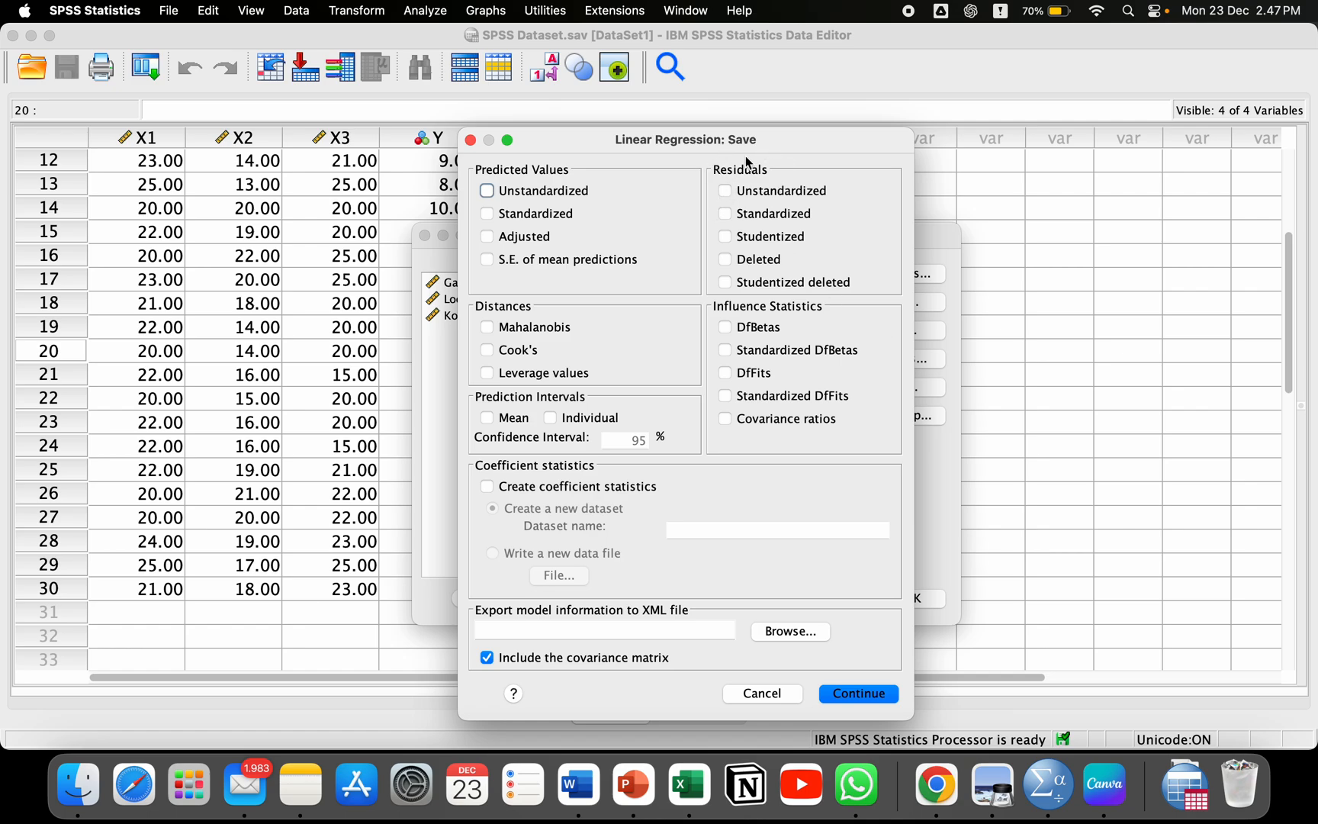
click(728, 194)
click(849, 694)
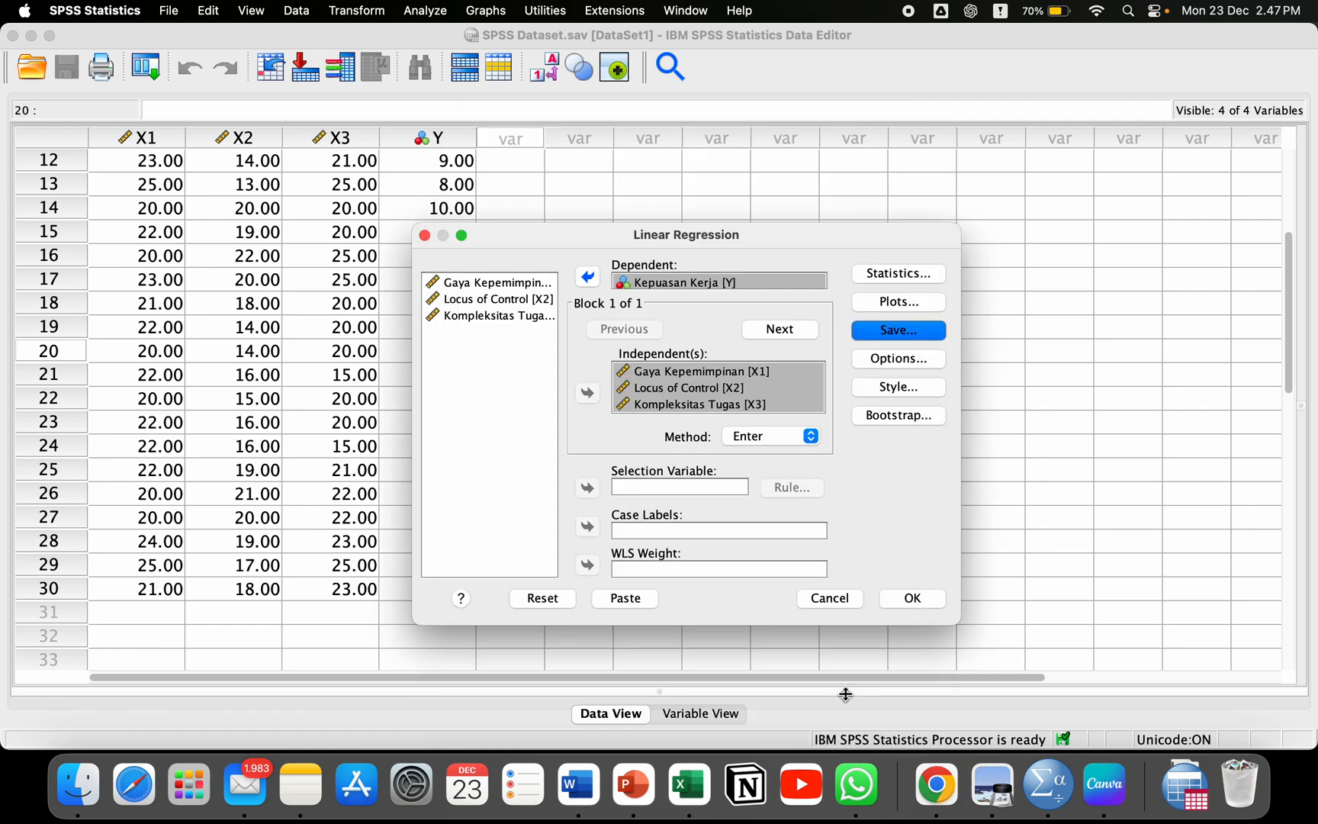
click(913, 599)
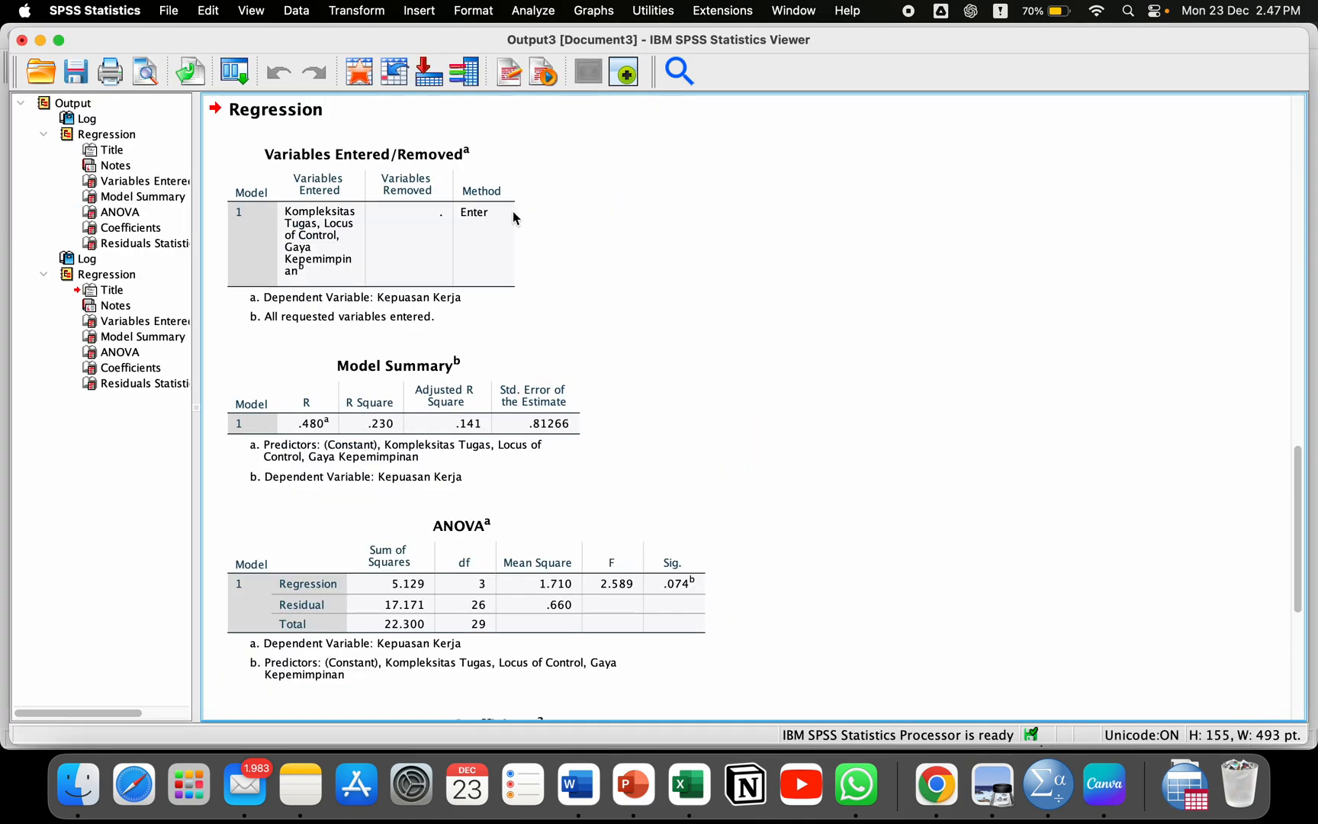
click(21, 42)
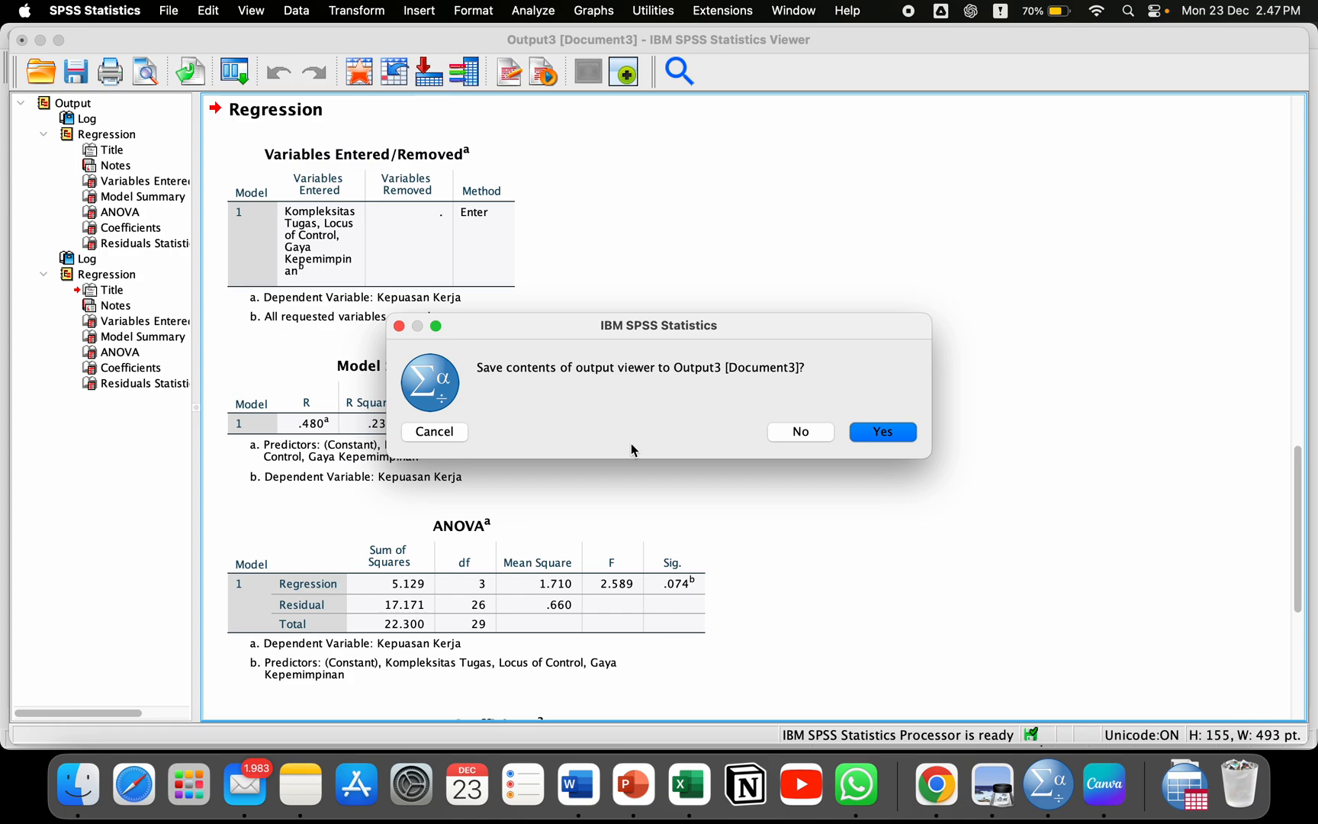
click(779, 442)
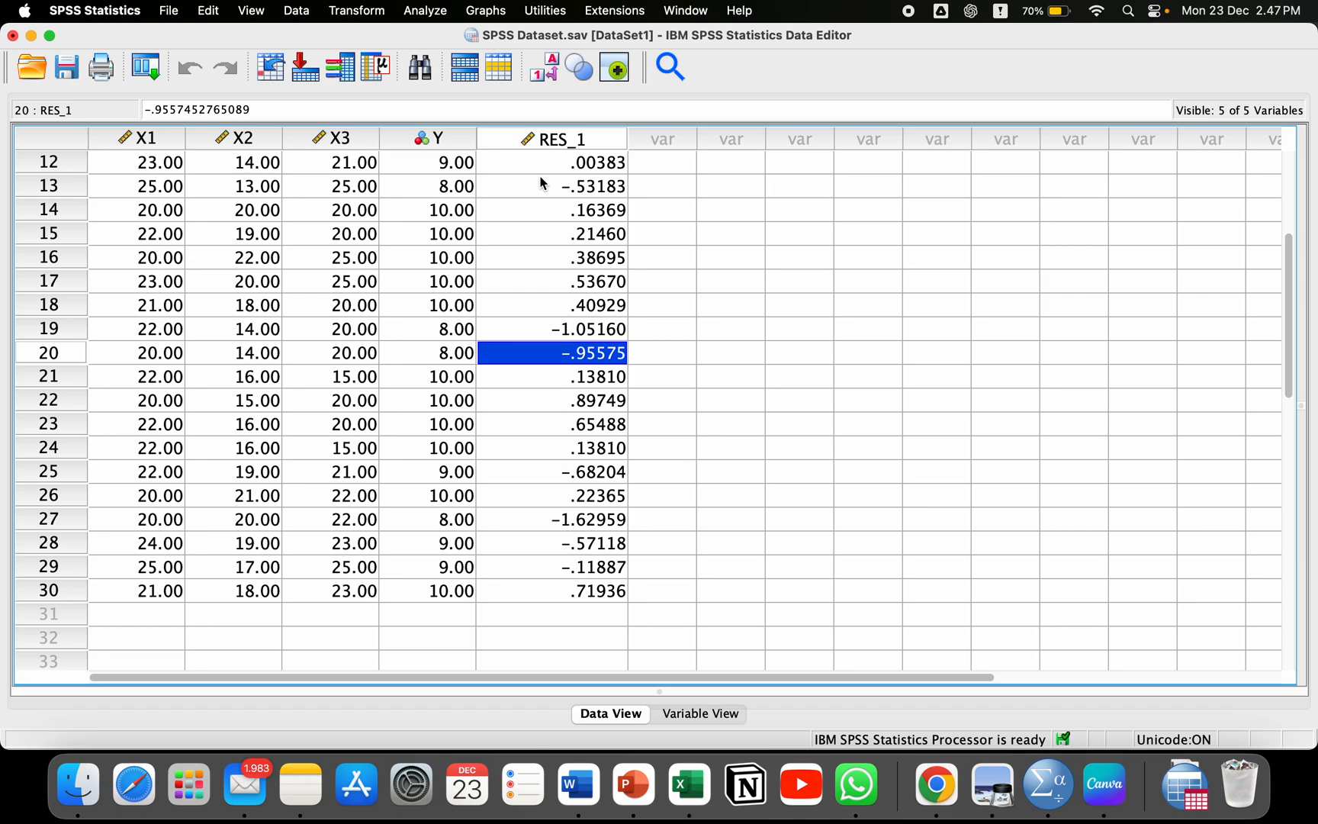
Step: Begin computing a new variable with ABS_RESIDUAL as the target variable name
click(357, 12)
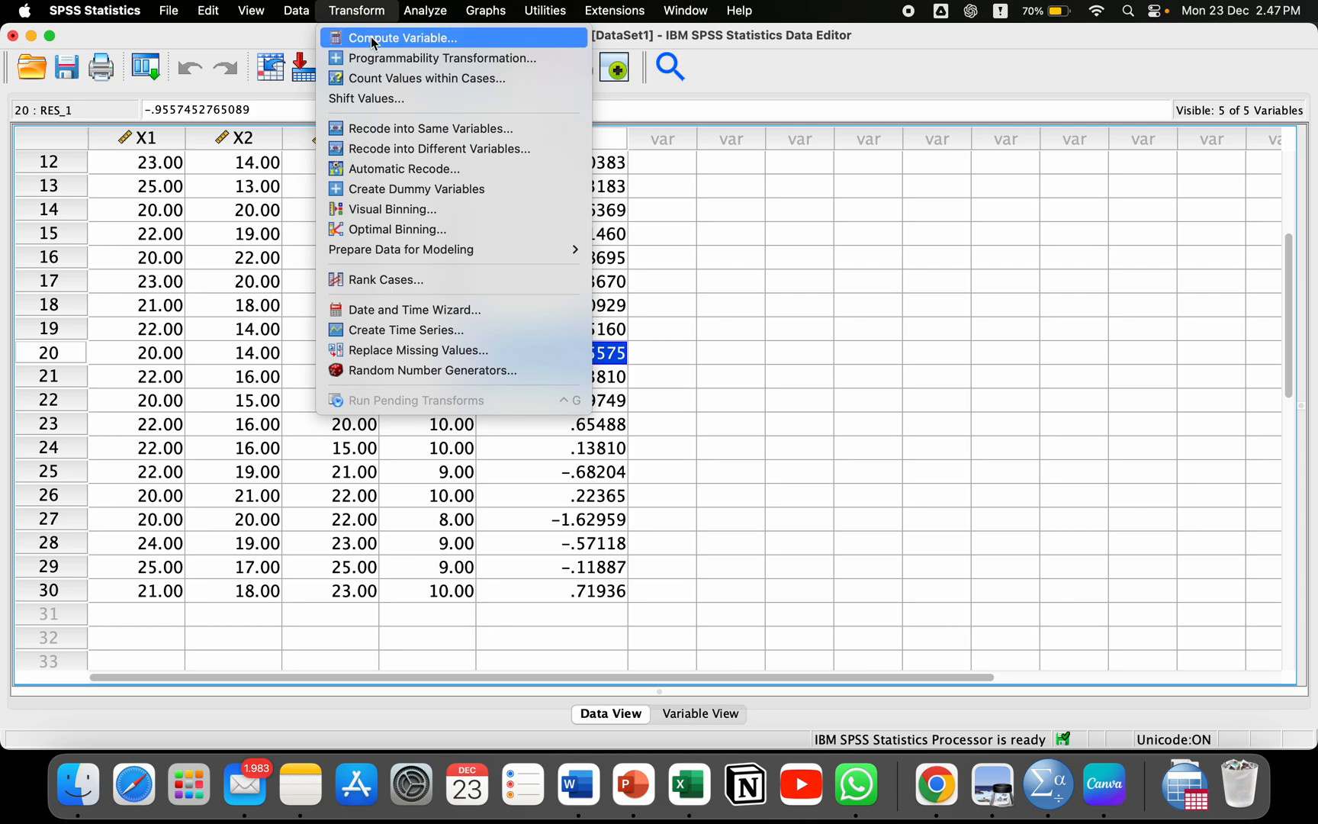
click(377, 40)
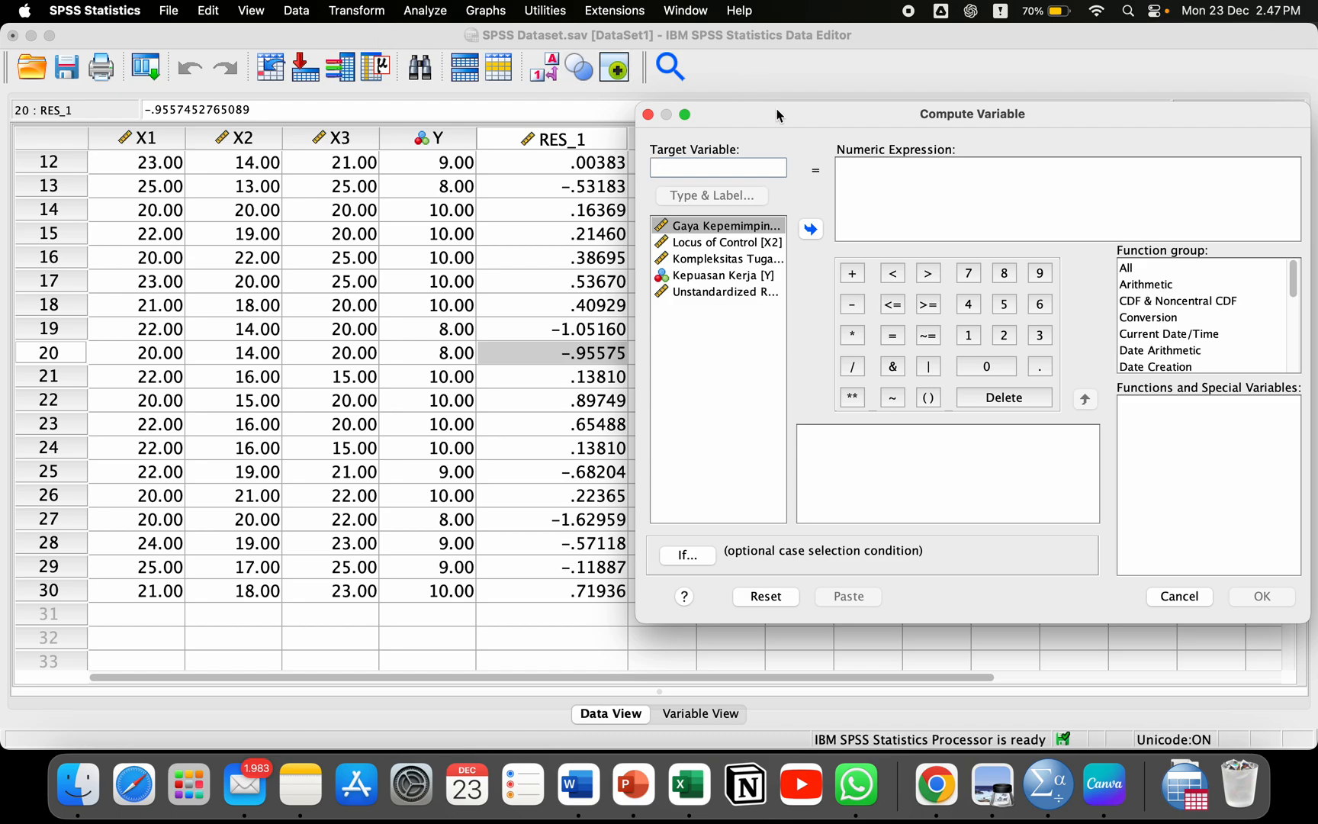
drag(777, 113, 559, 116)
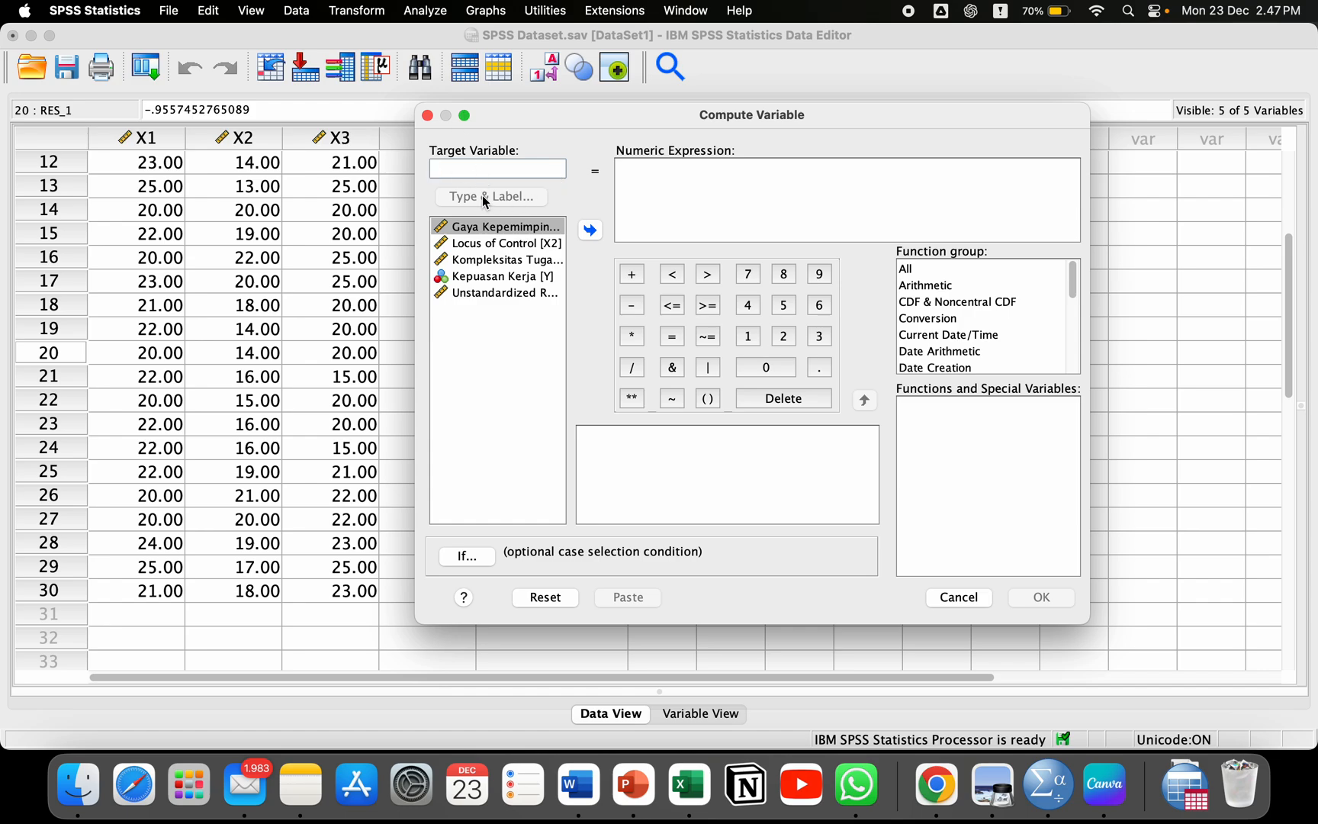
key(Caps_Lock)
text(ABS)
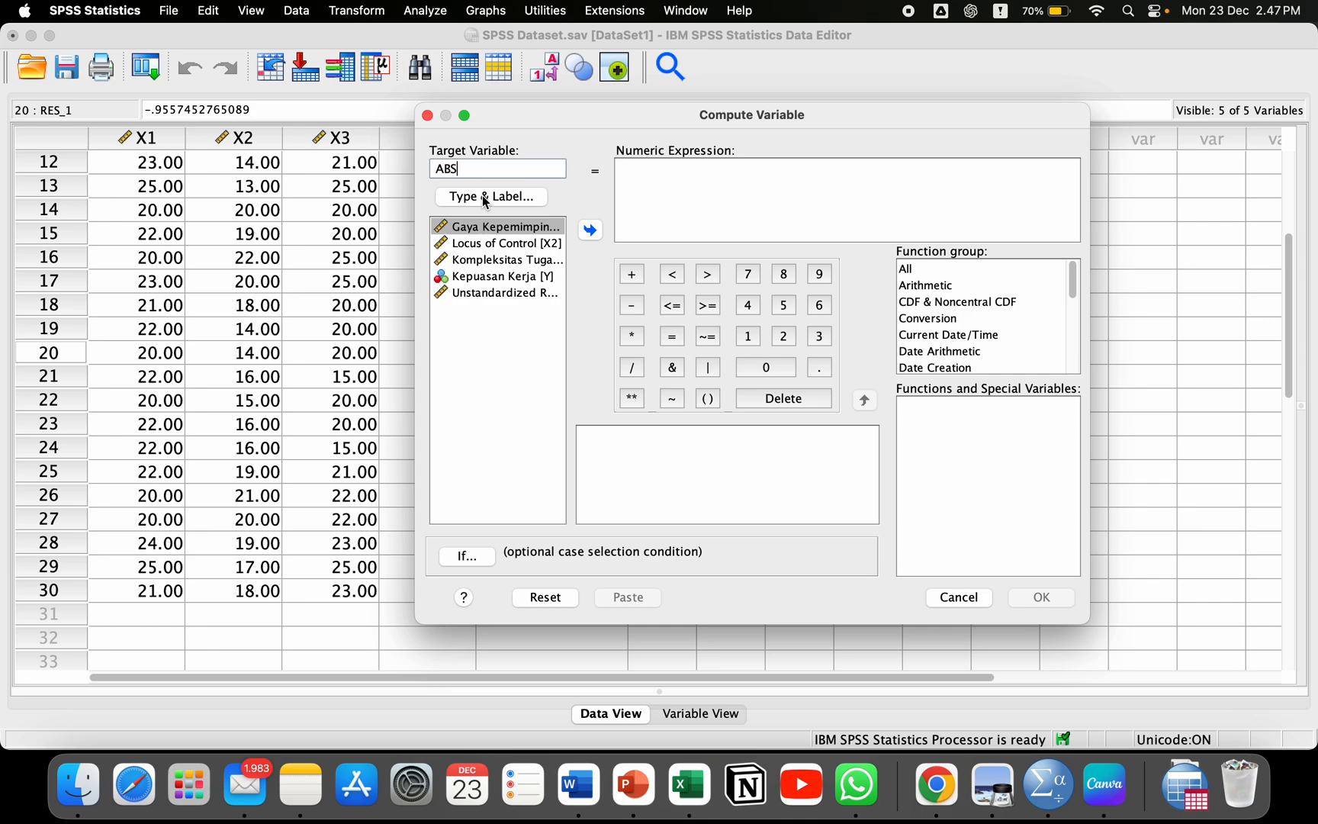
text(_RESIDUAL)
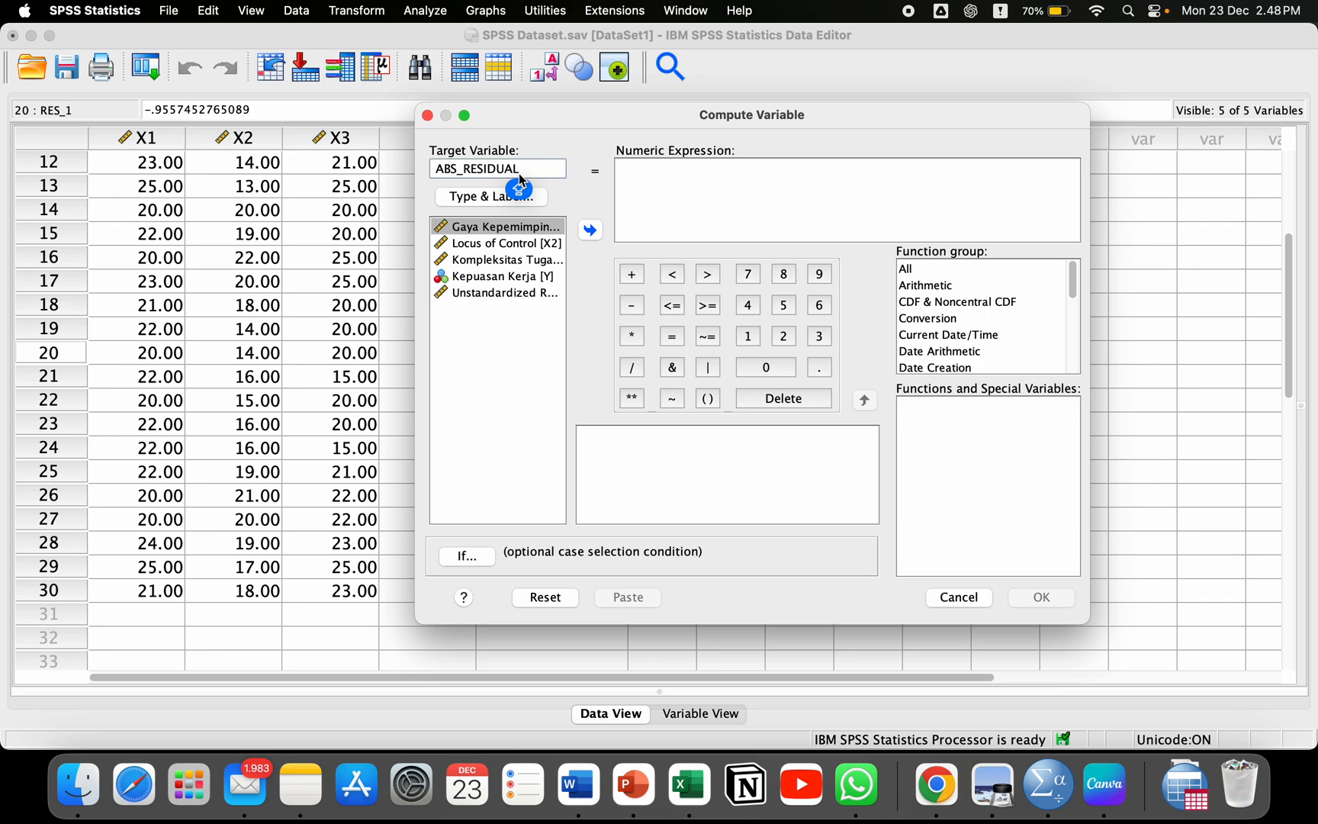
Step: Build the numeric expression ABS(RES_1) from the Abs function and the unstandardized residual variable
click(908, 273)
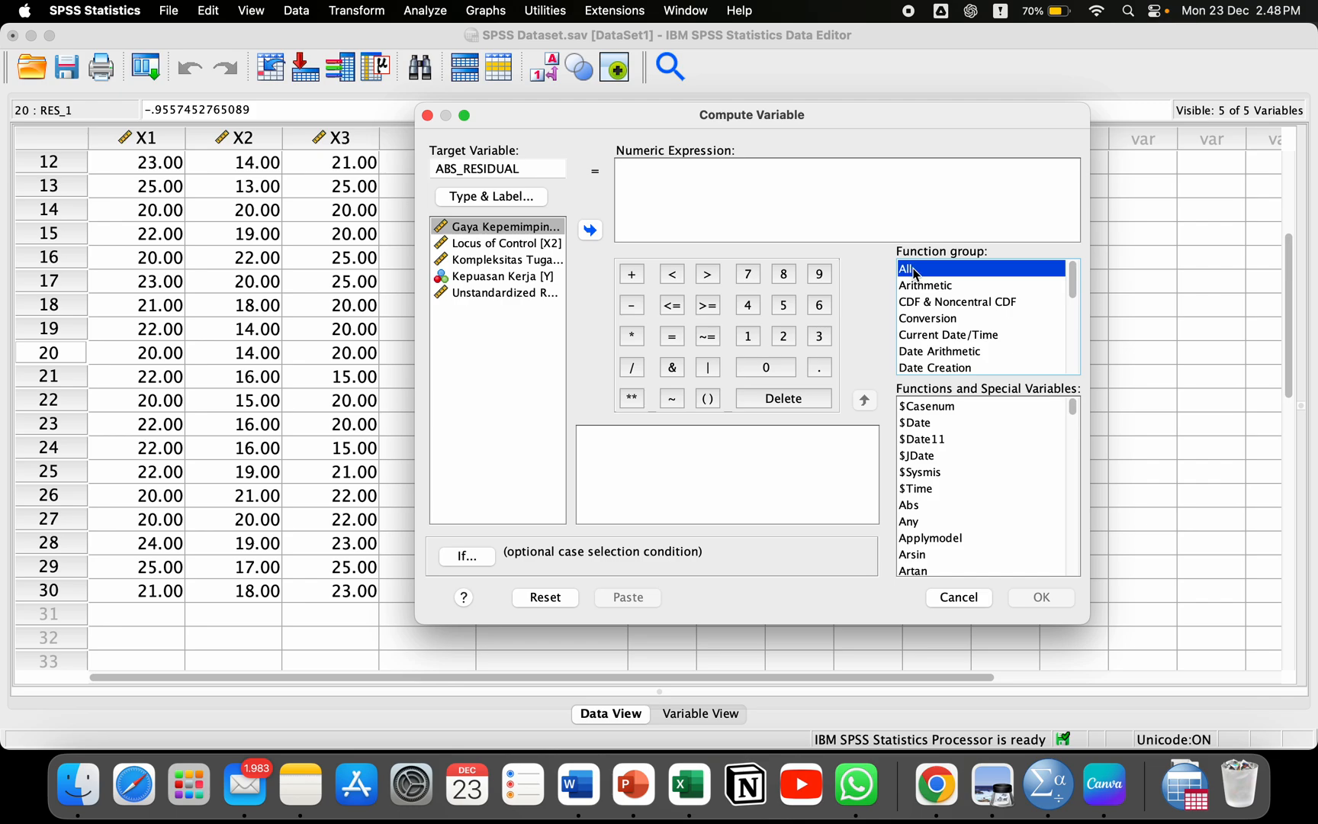
scroll(928, 429, down, 2)
scroll(928, 429, up, 2)
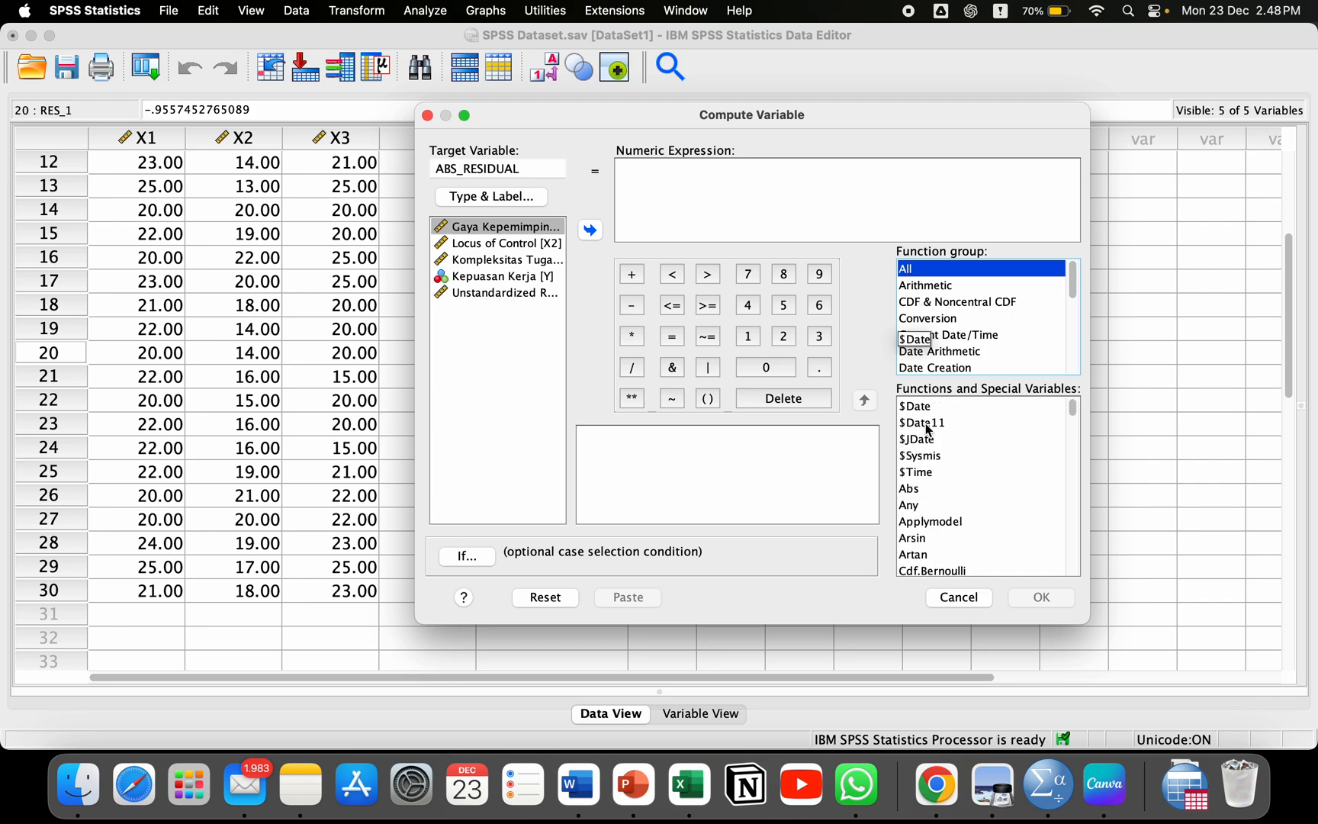
click(907, 491)
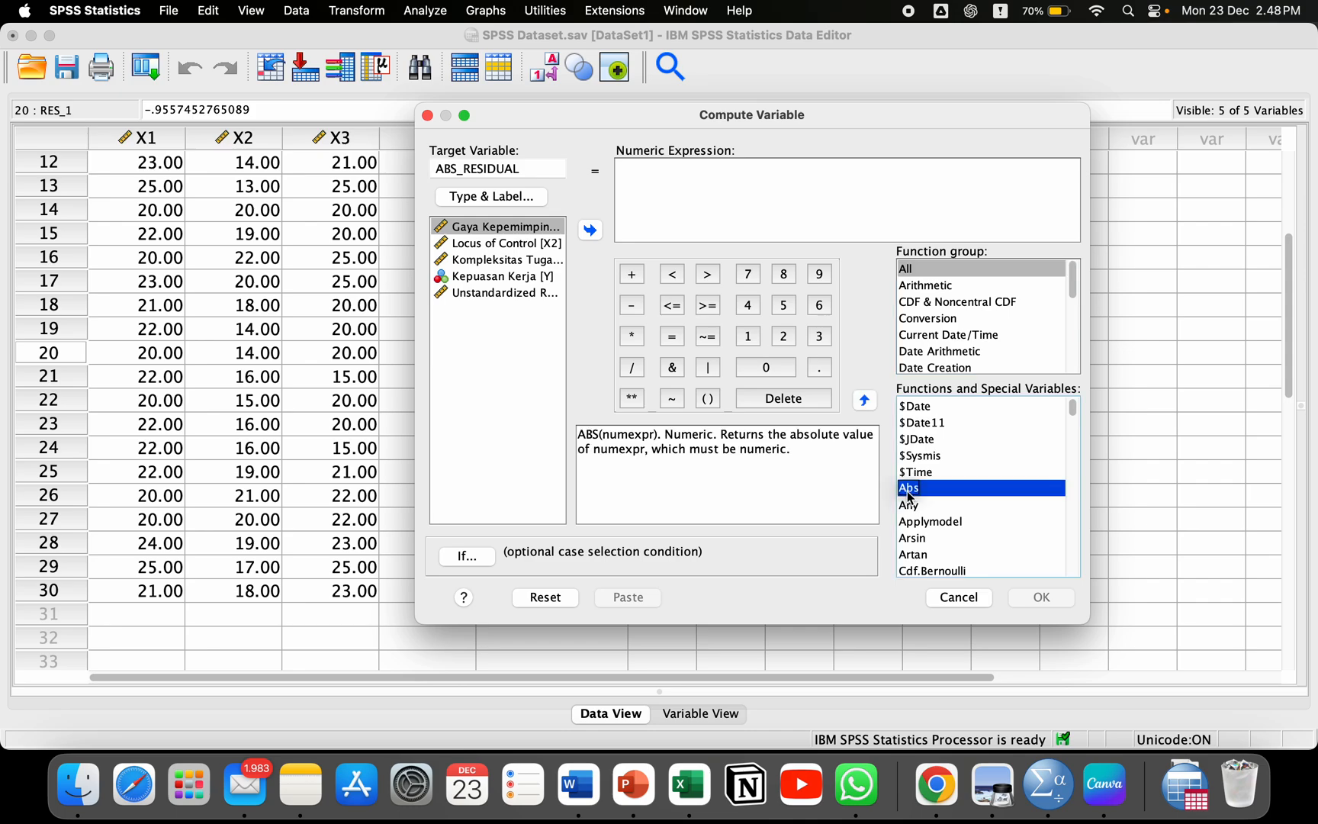
double_click(907, 490)
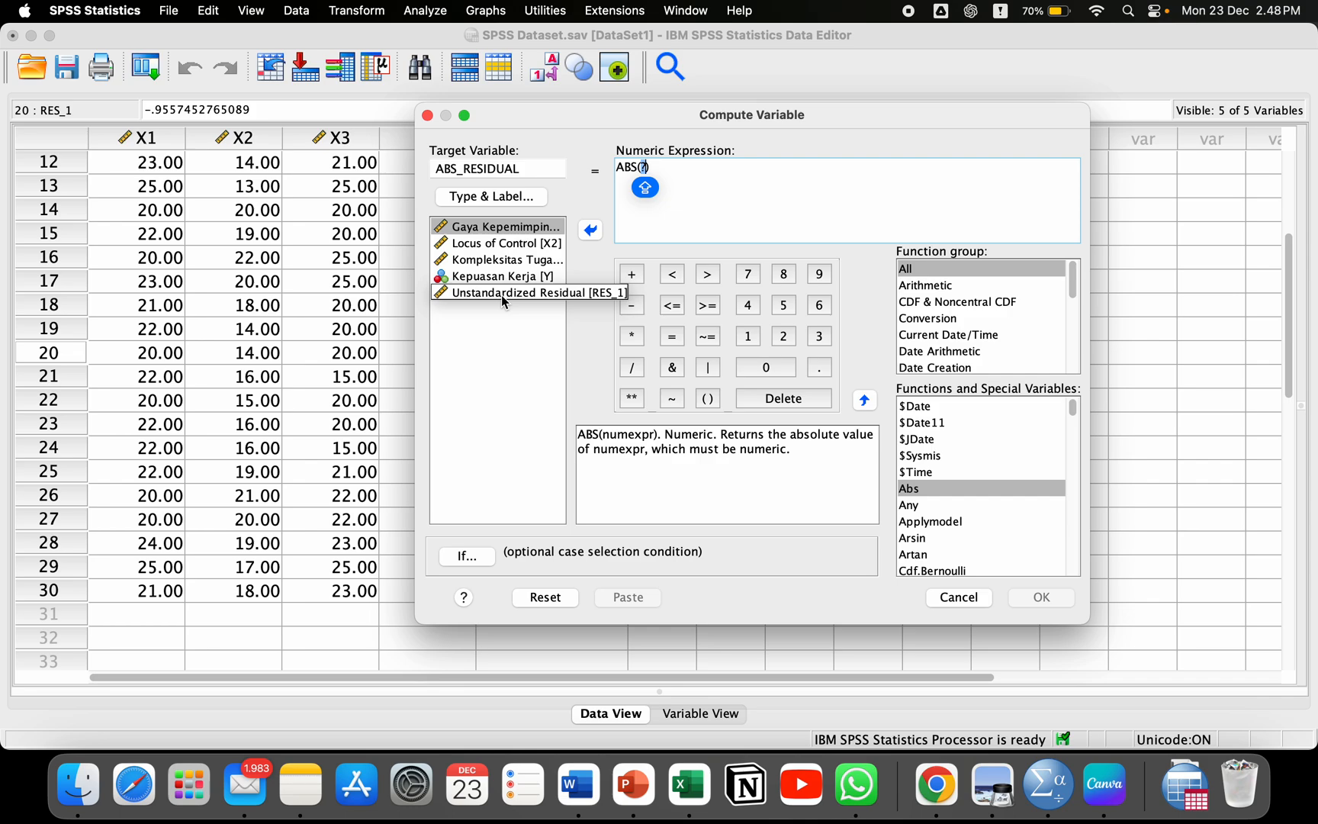
double_click(643, 167)
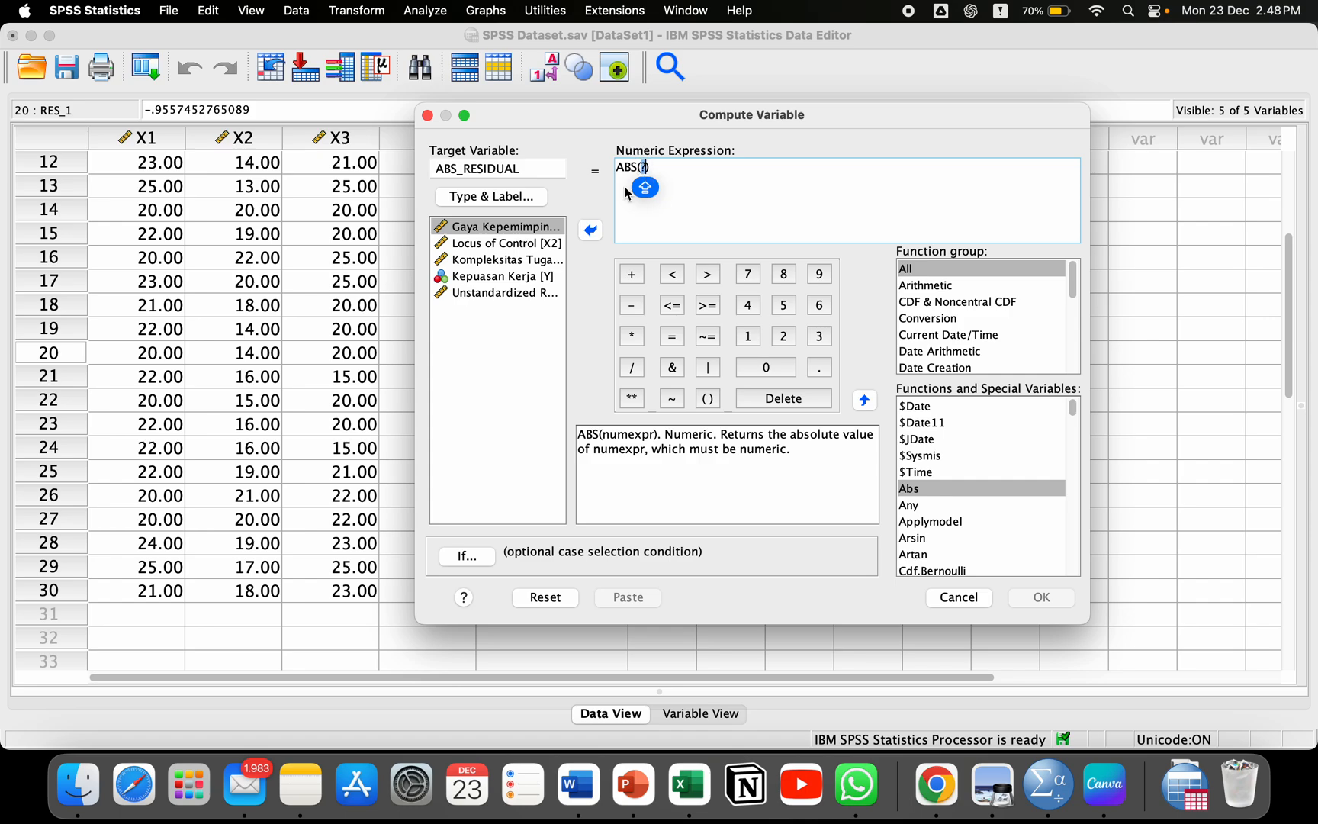
double_click(500, 296)
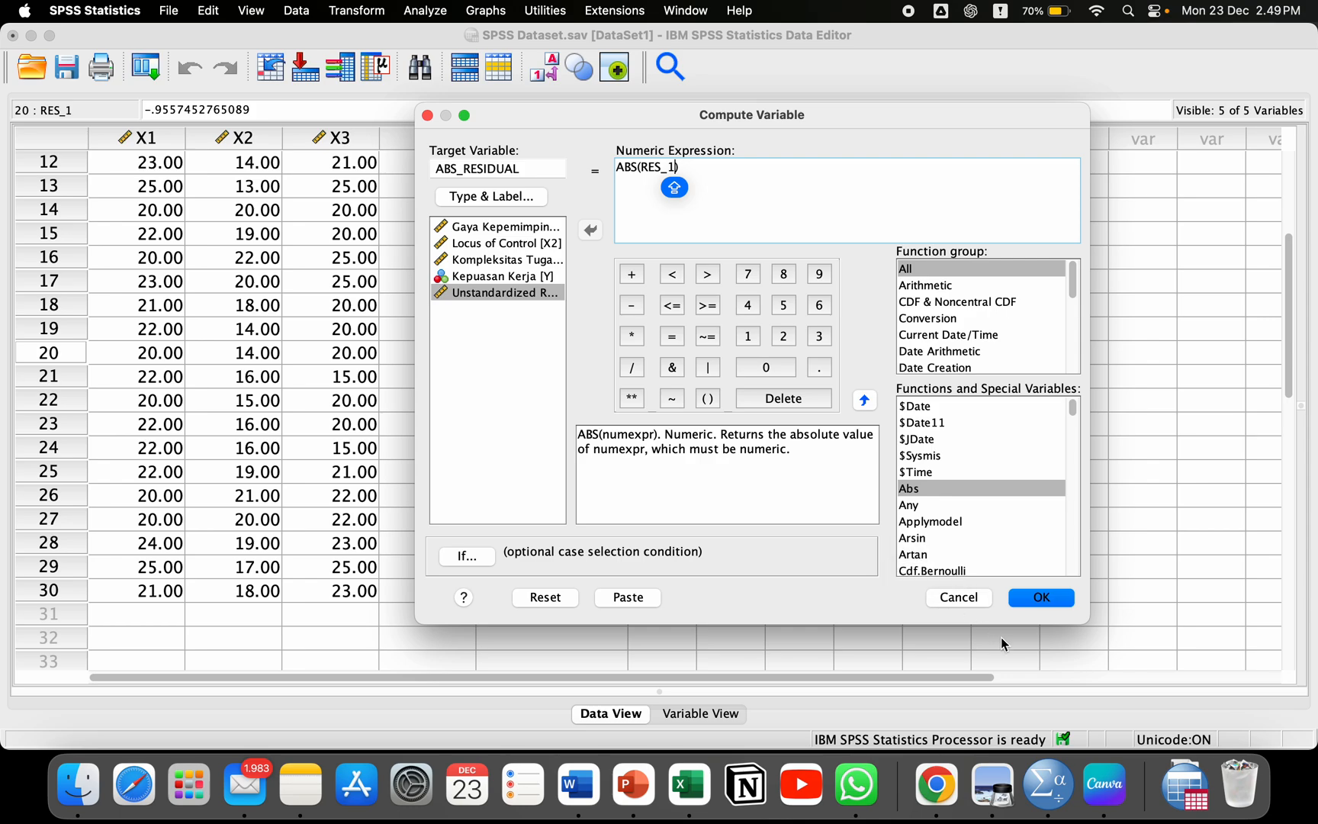
Step: Execute the ABS_RESIDUAL computation and close its output without saving it
click(1040, 598)
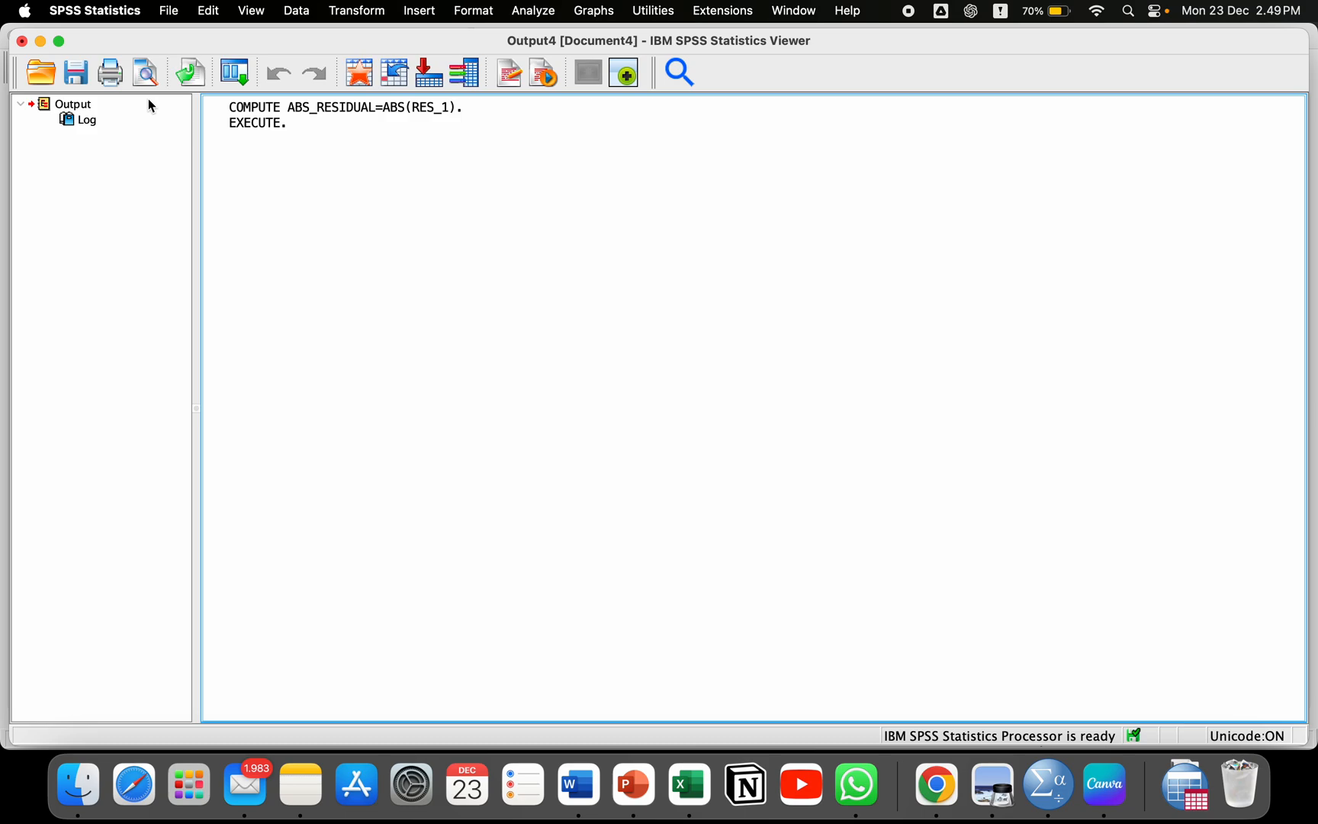
click(22, 41)
click(799, 433)
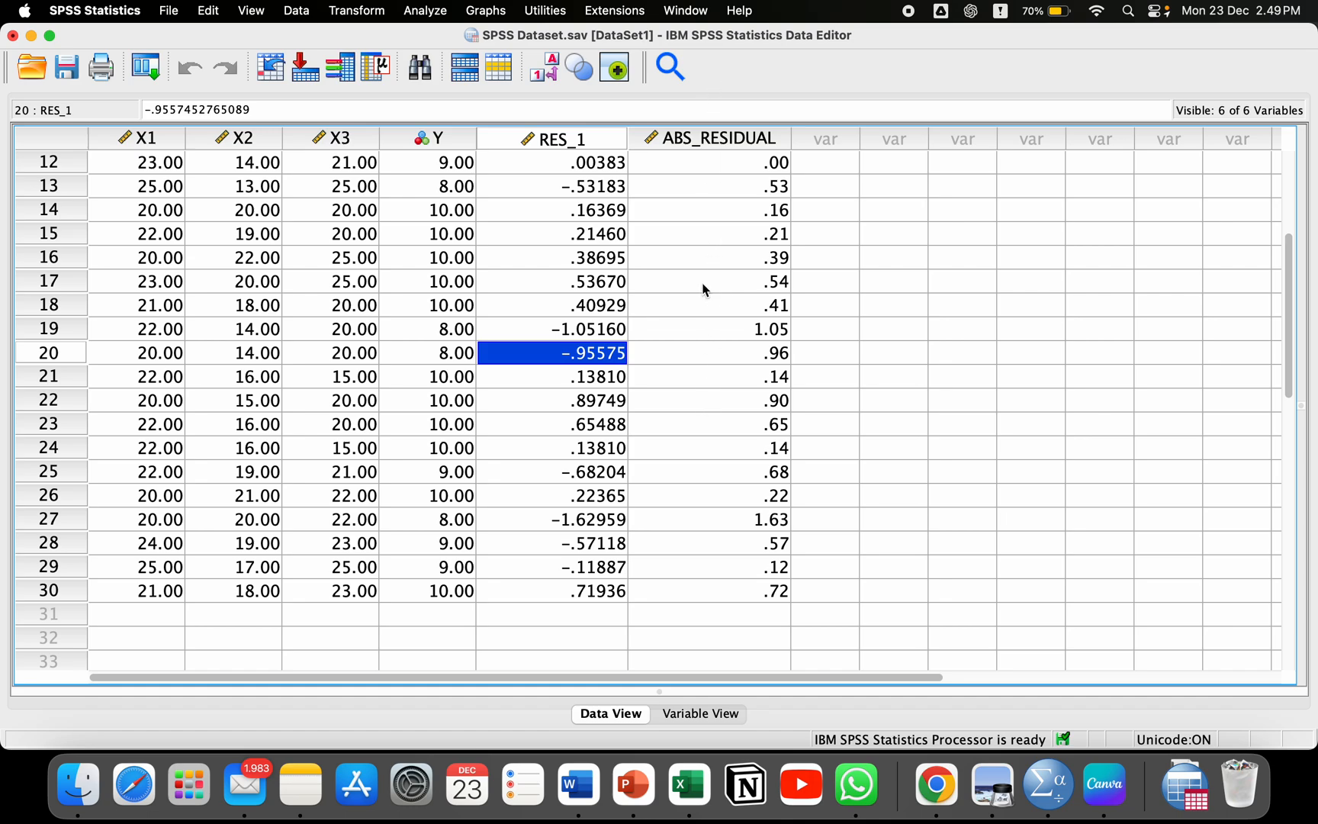
Step: Set up a second linear regression, replacing the dependent Kepuasan Kerja [Y] with ABS_RESIDUAL and keeping X1, X2 and X3 as independents
click(424, 11)
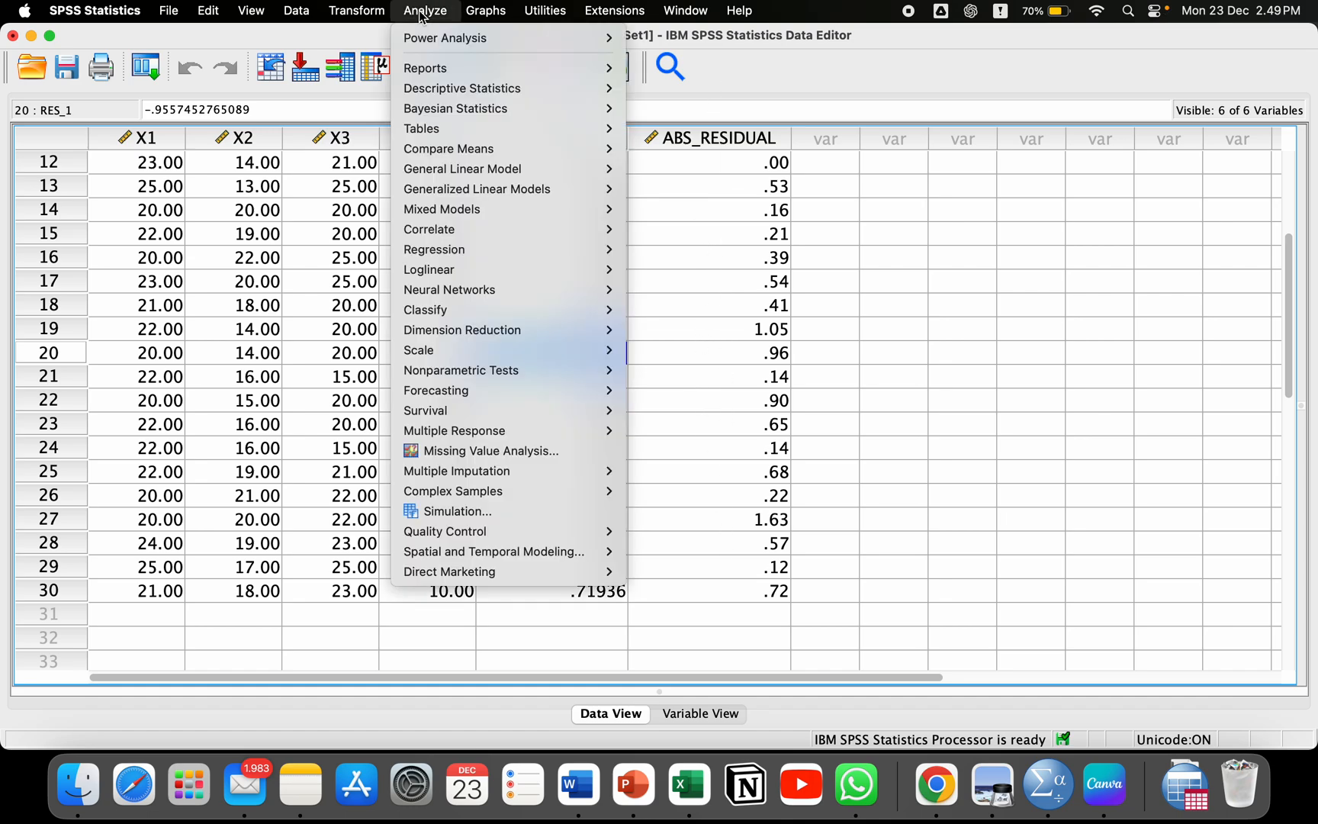
mouse_move(450, 256)
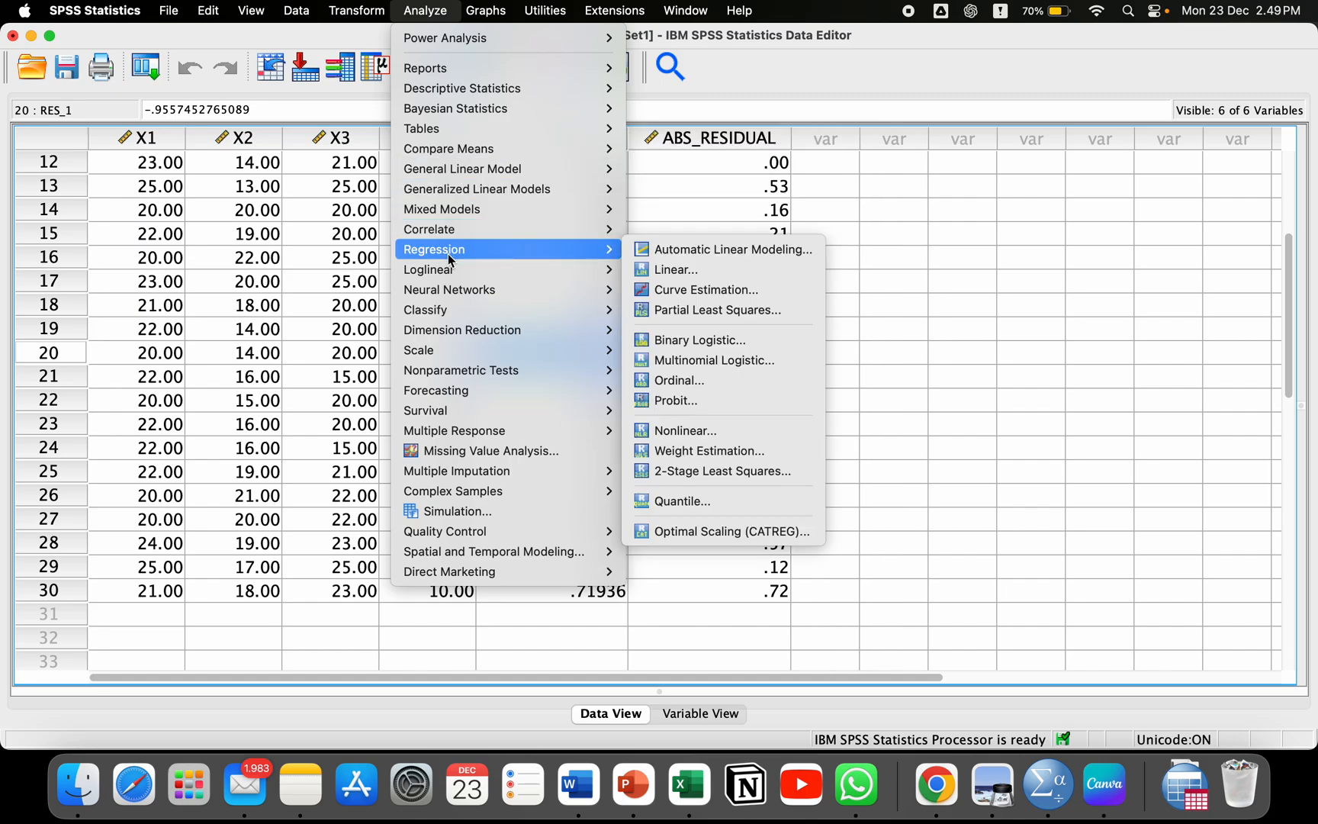
click(659, 275)
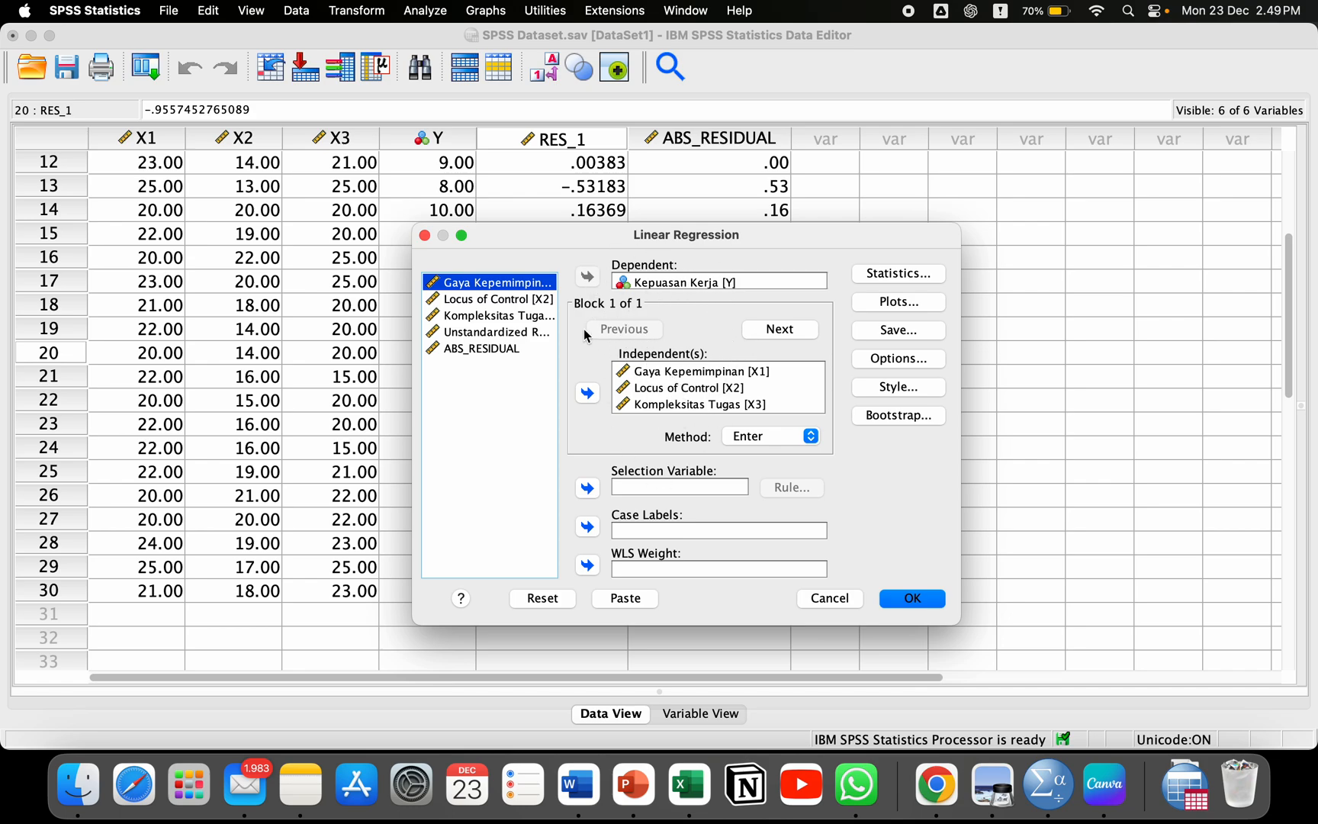
click(637, 286)
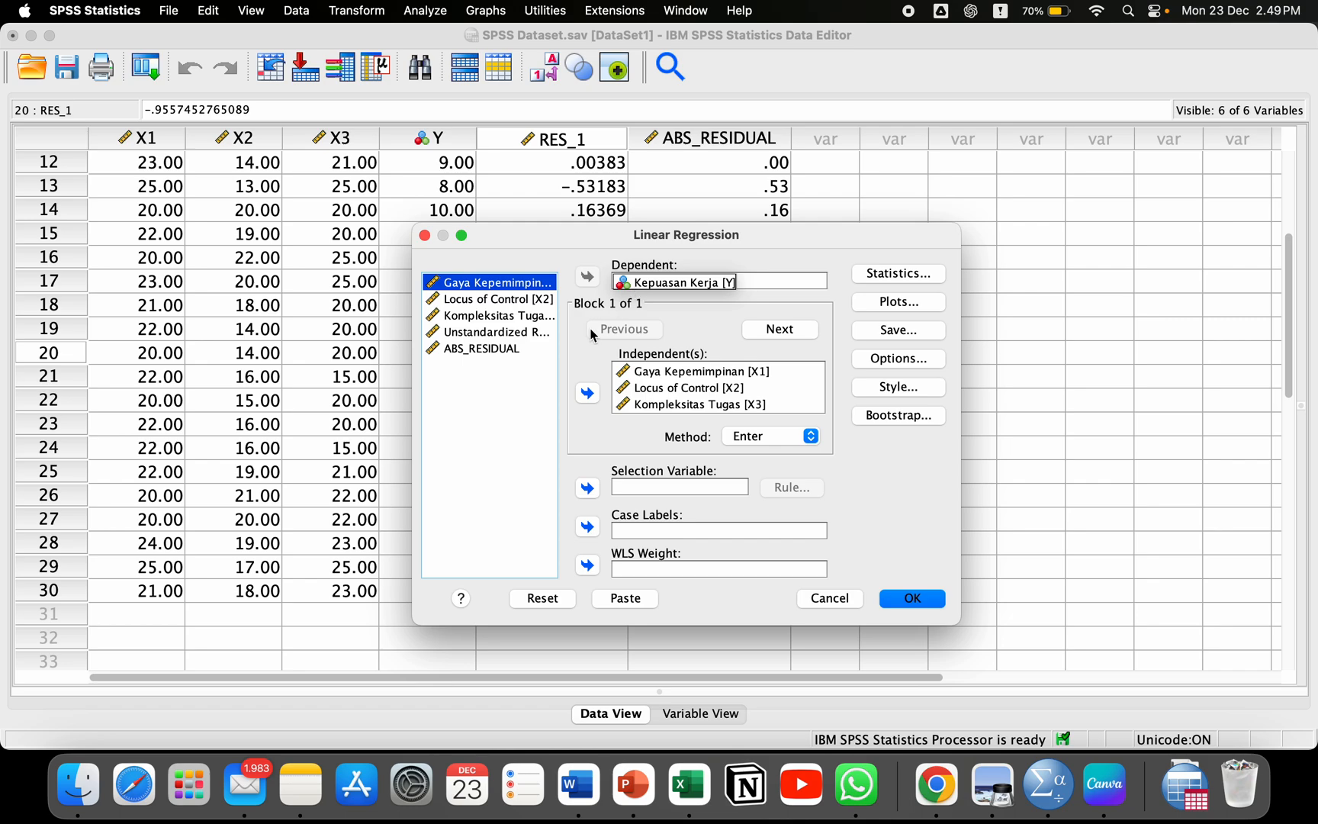
click(512, 349)
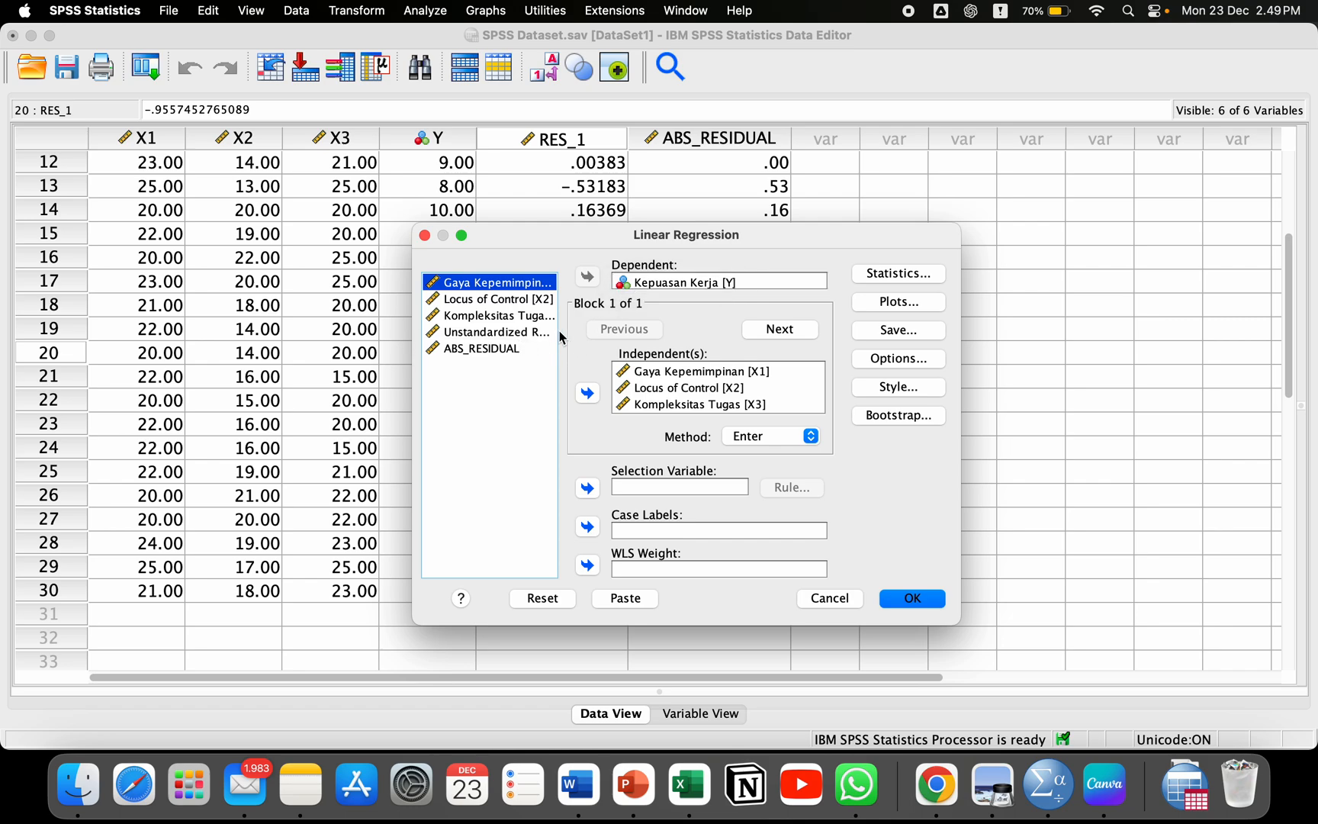
click(657, 286)
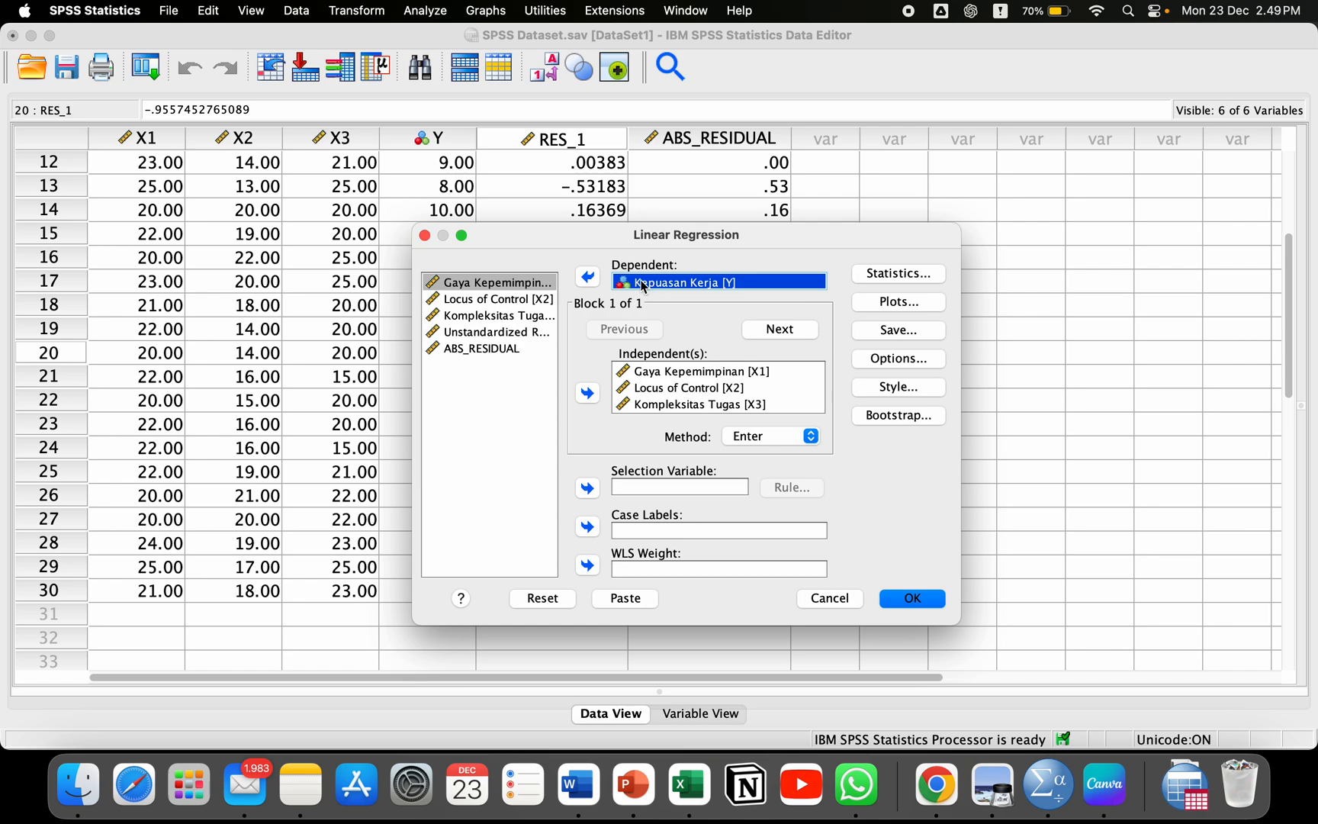
click(587, 277)
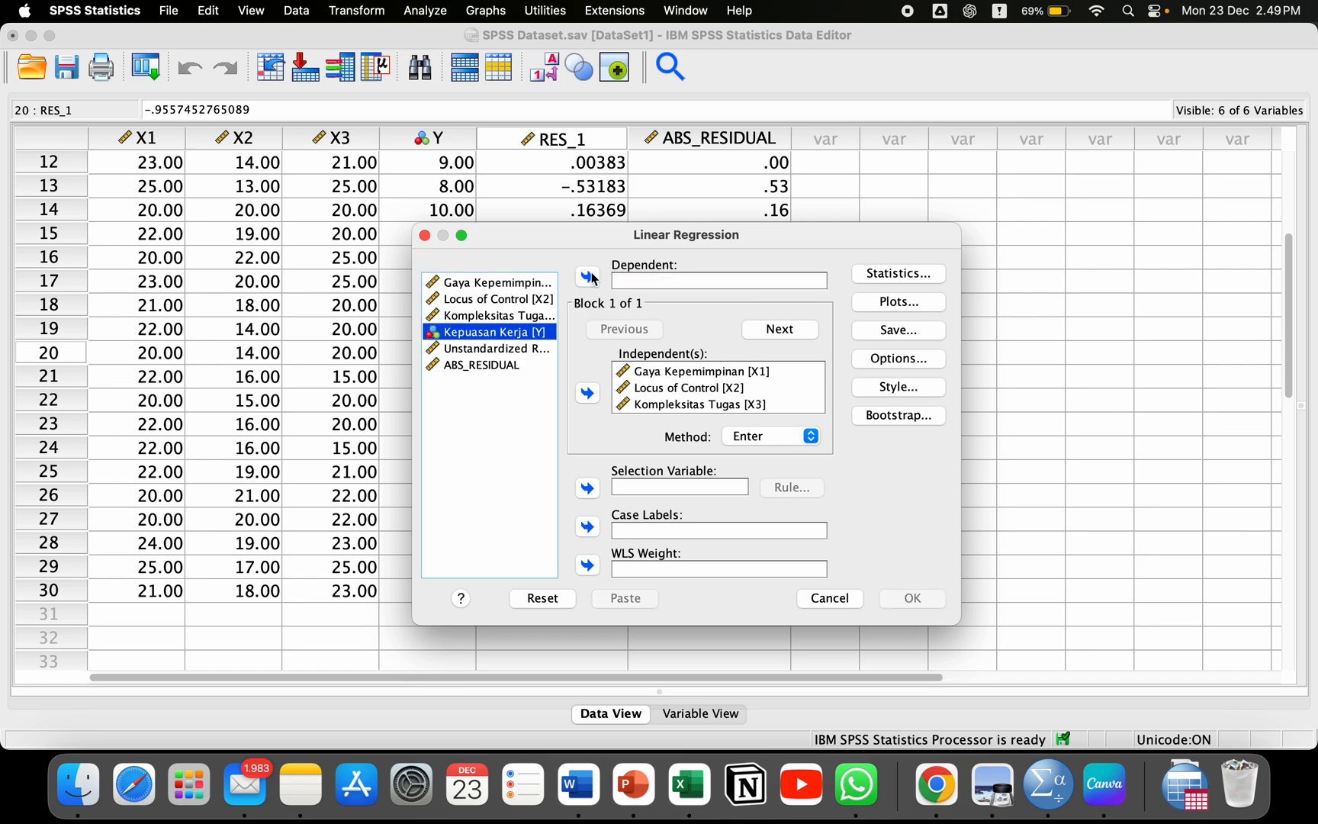
click(496, 366)
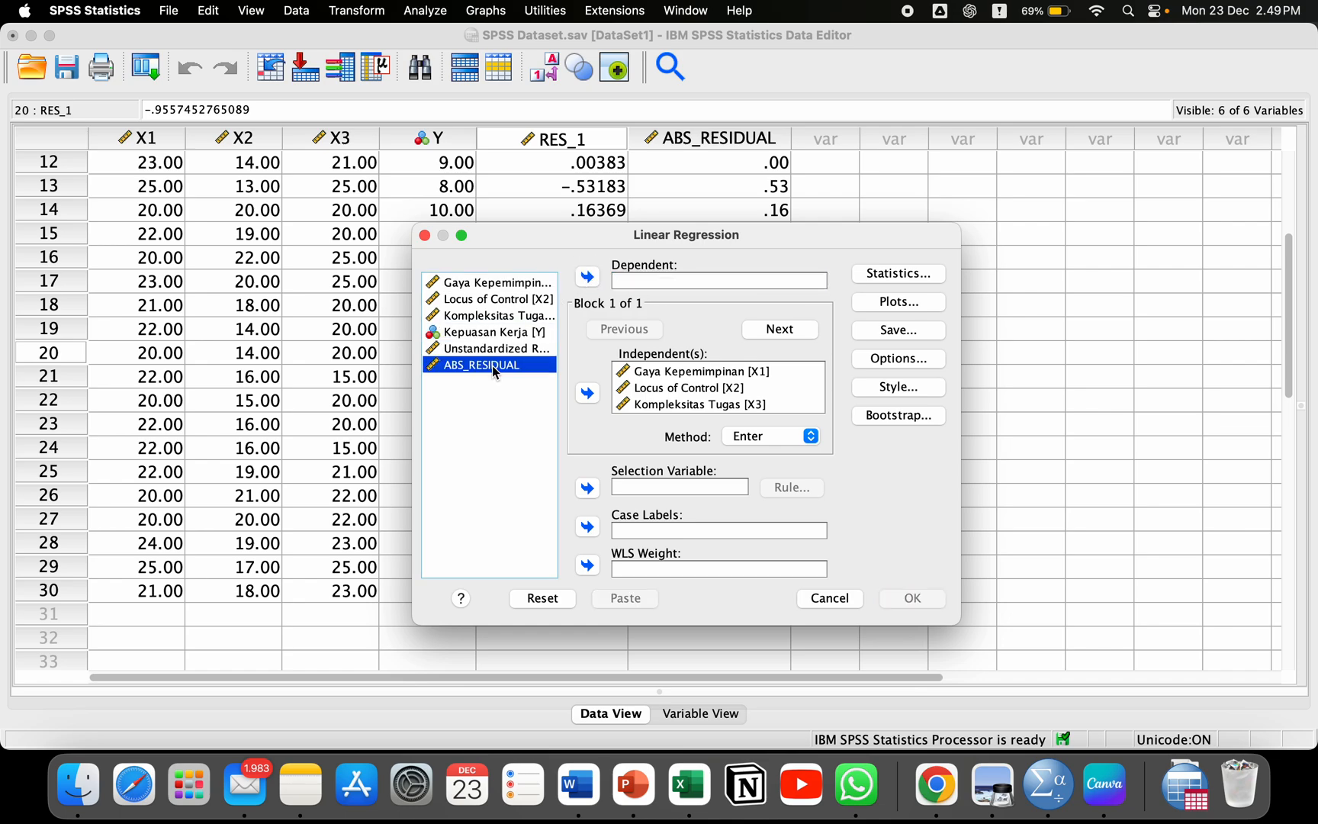
click(587, 278)
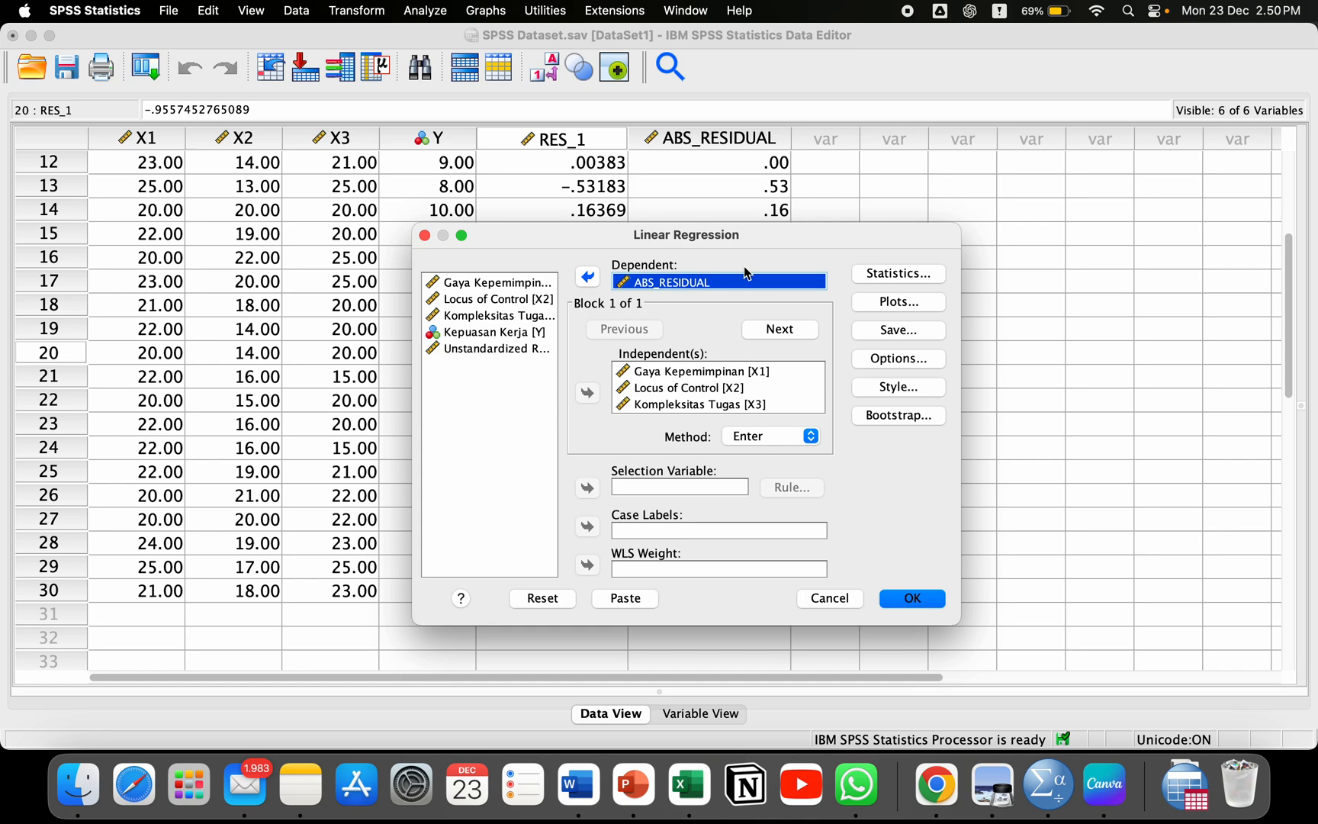
Step: Turn off saving of the unstandardized residuals for this regression, leaving the statistics options as they are
click(873, 275)
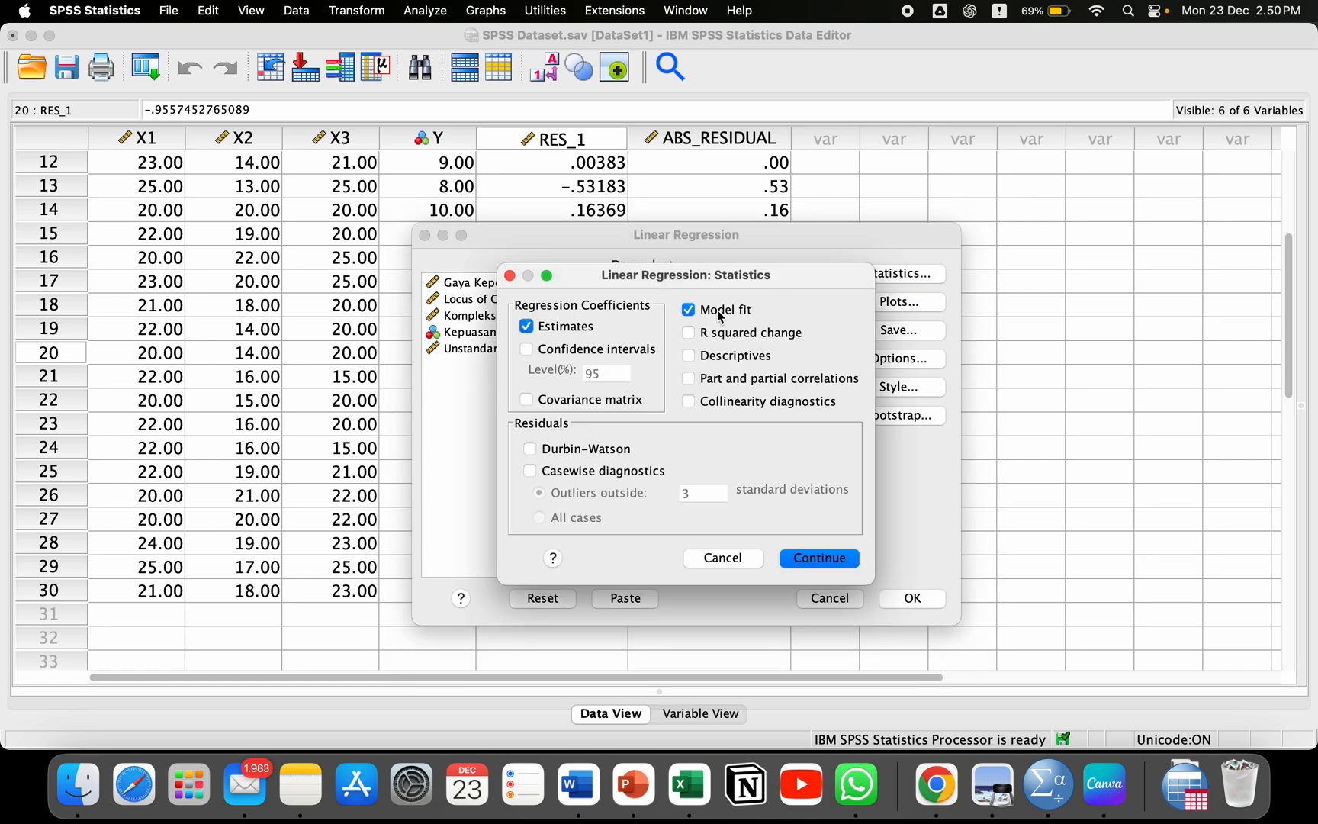
click(732, 559)
click(881, 330)
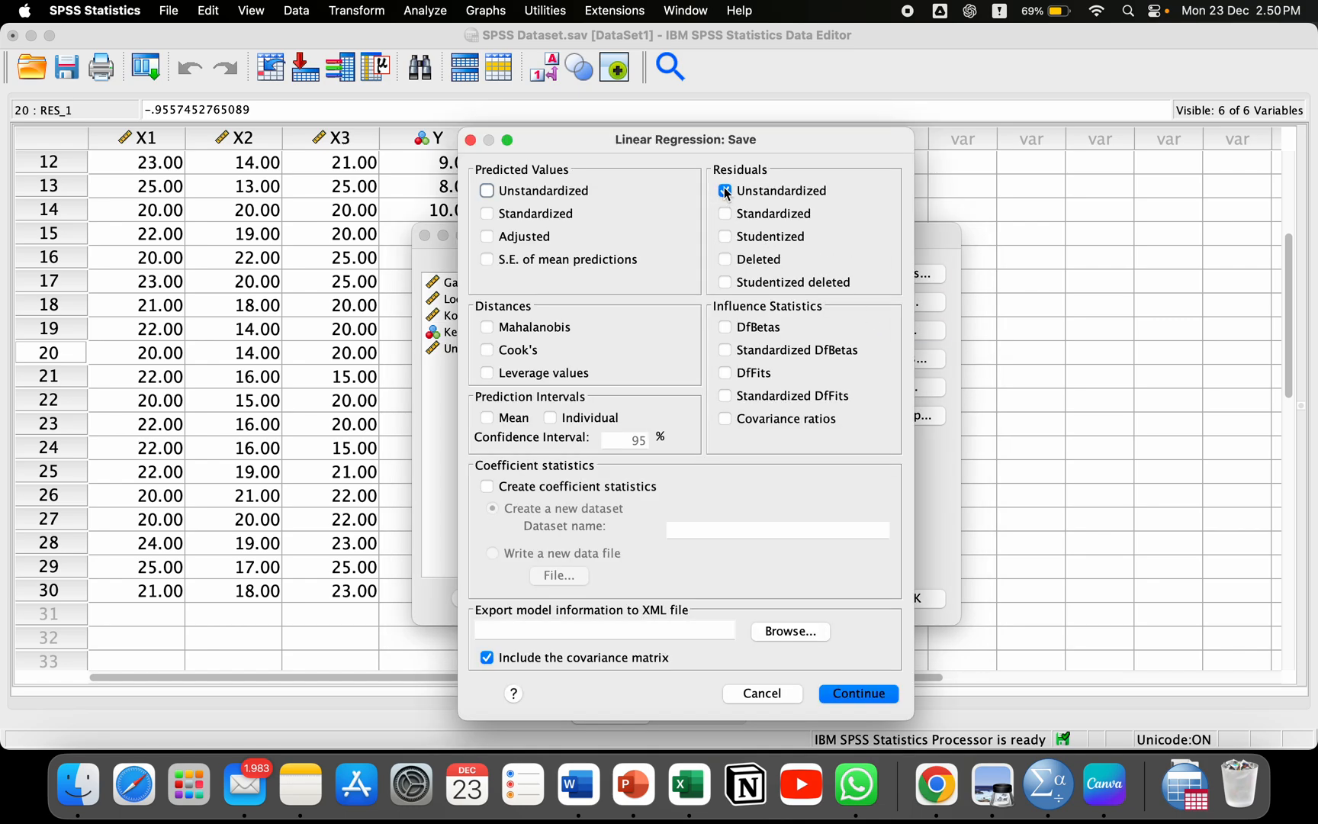
click(725, 191)
click(842, 695)
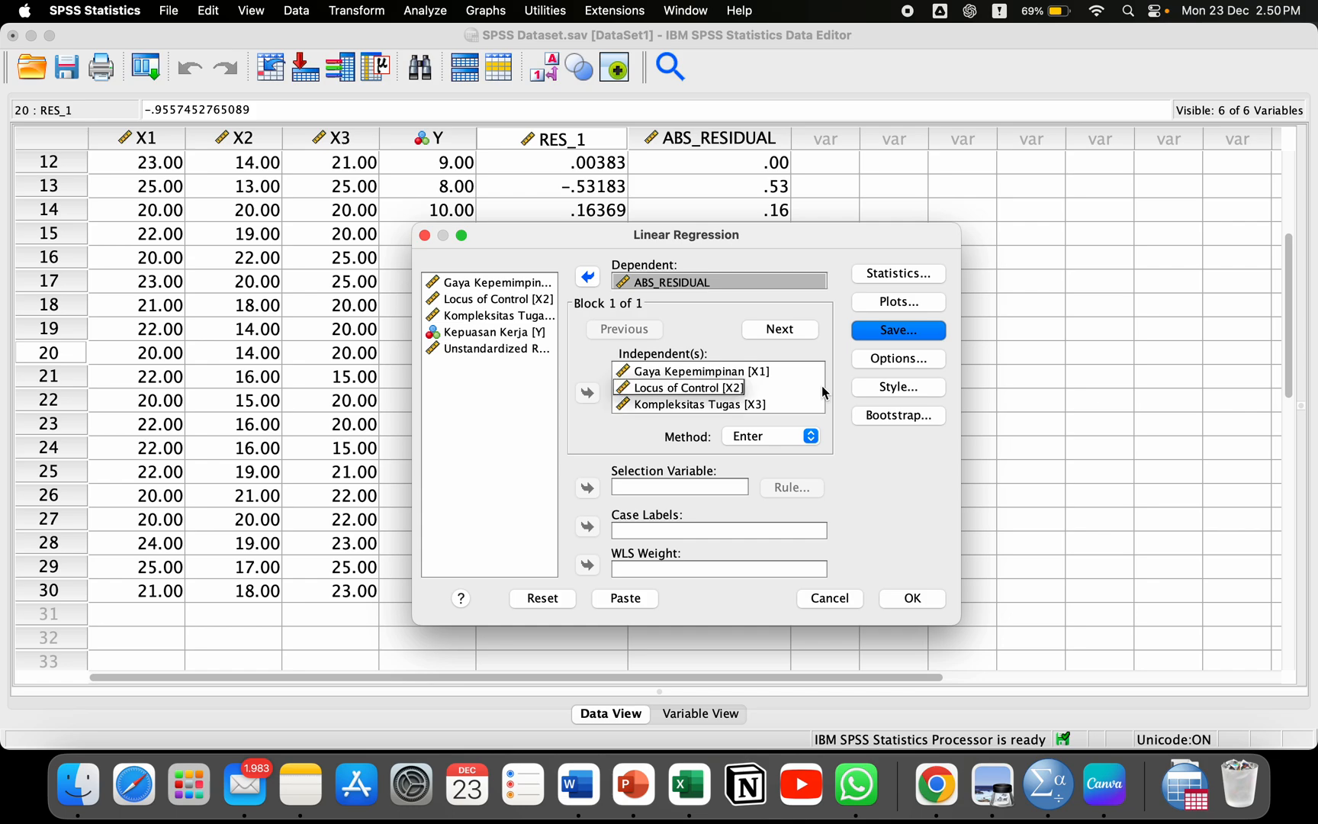
Step: Request a residual scatterplot with *SRESID as Y and *ZPRED as X, and run the regression
click(894, 302)
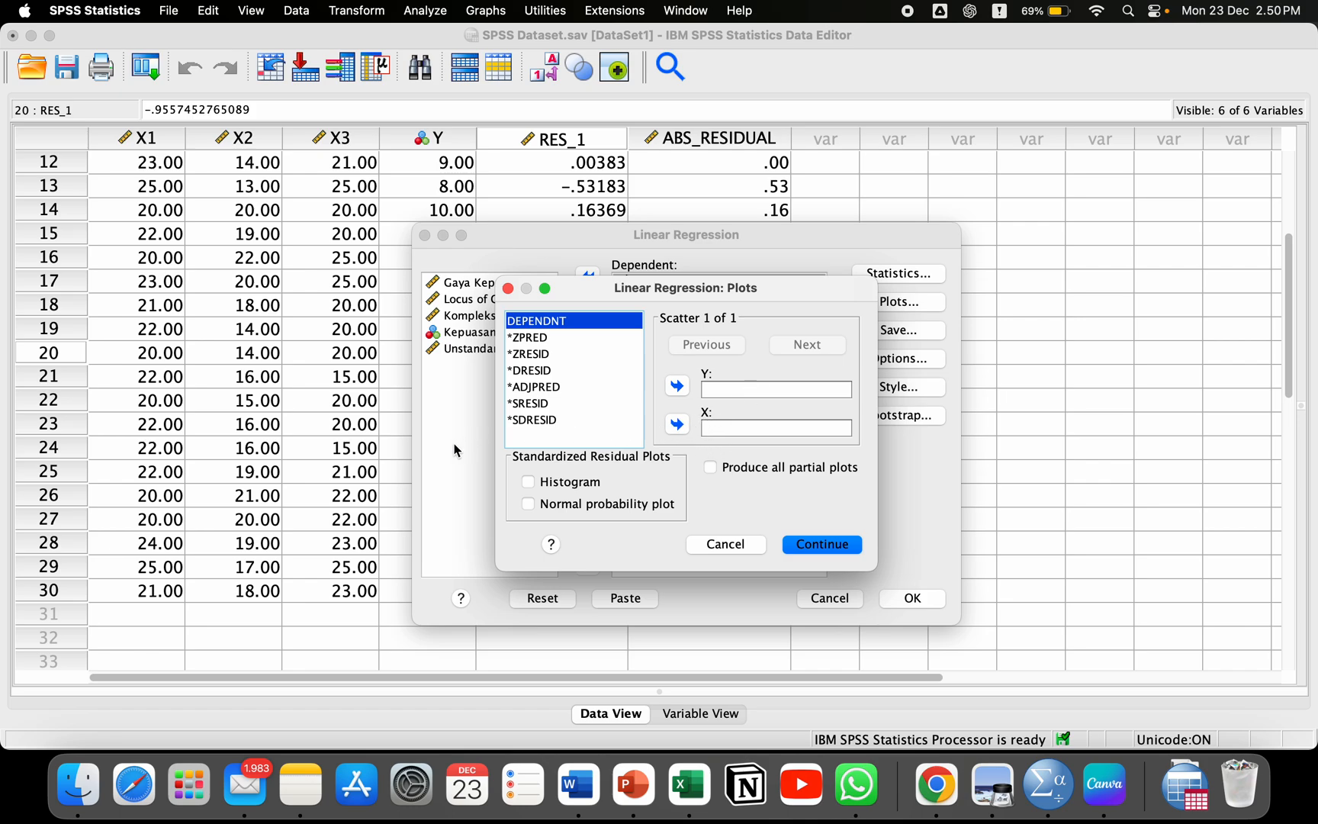
click(531, 340)
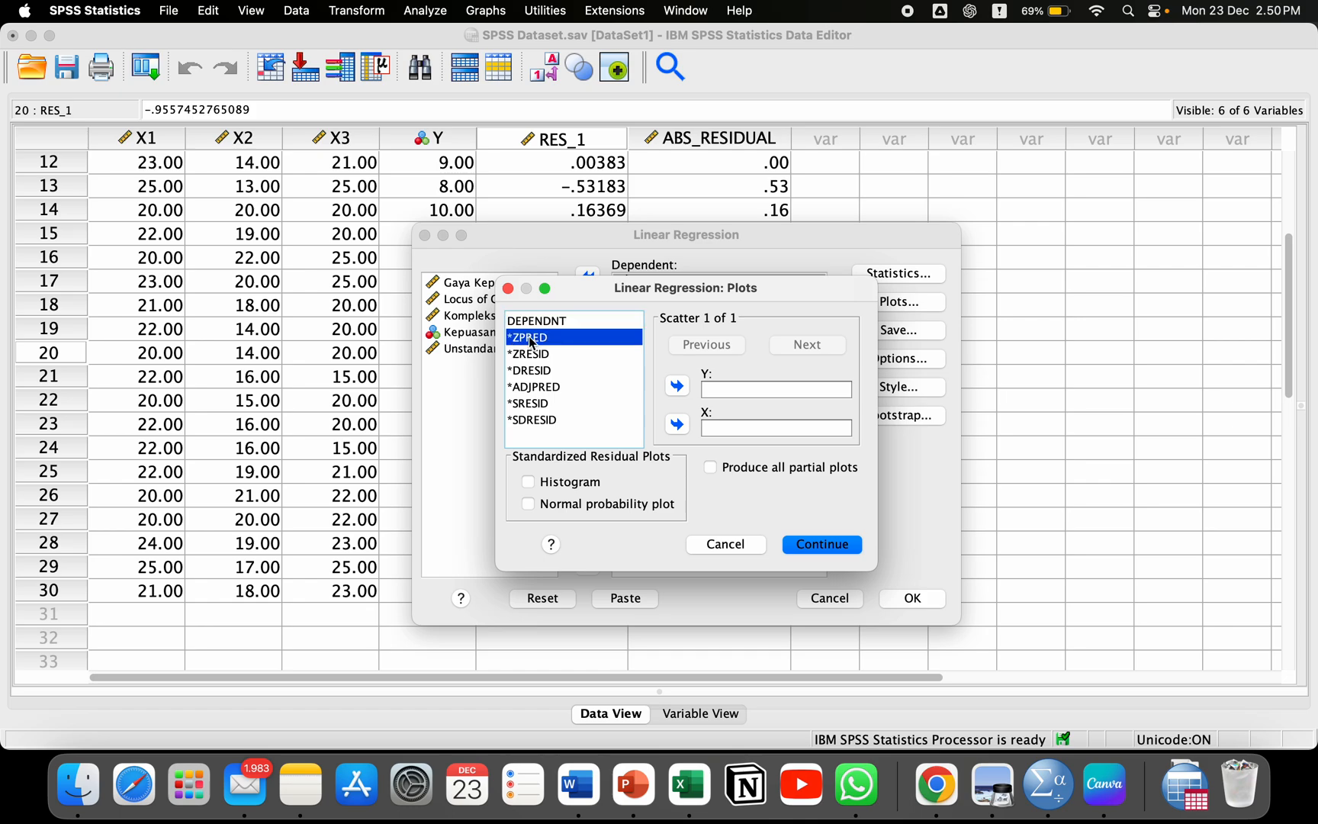
click(677, 425)
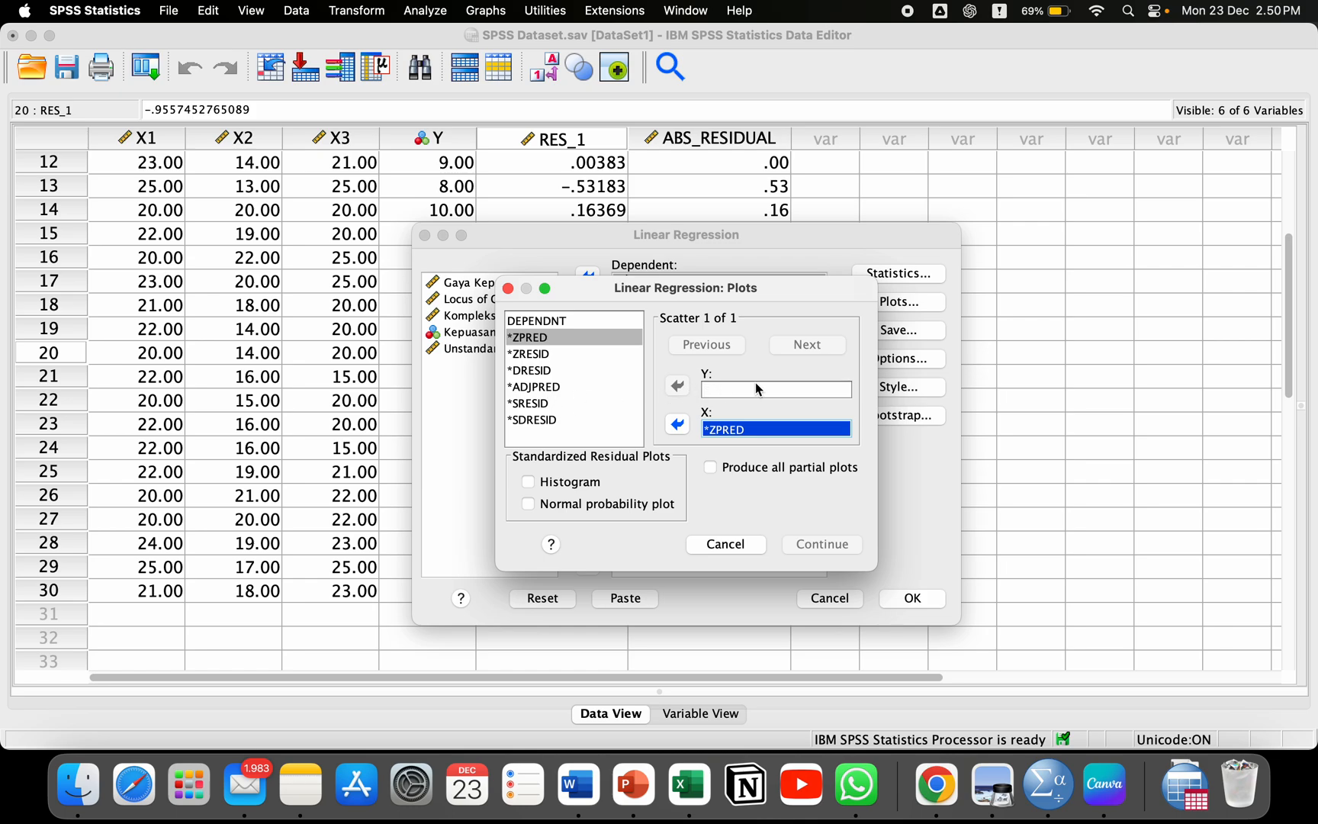
click(525, 404)
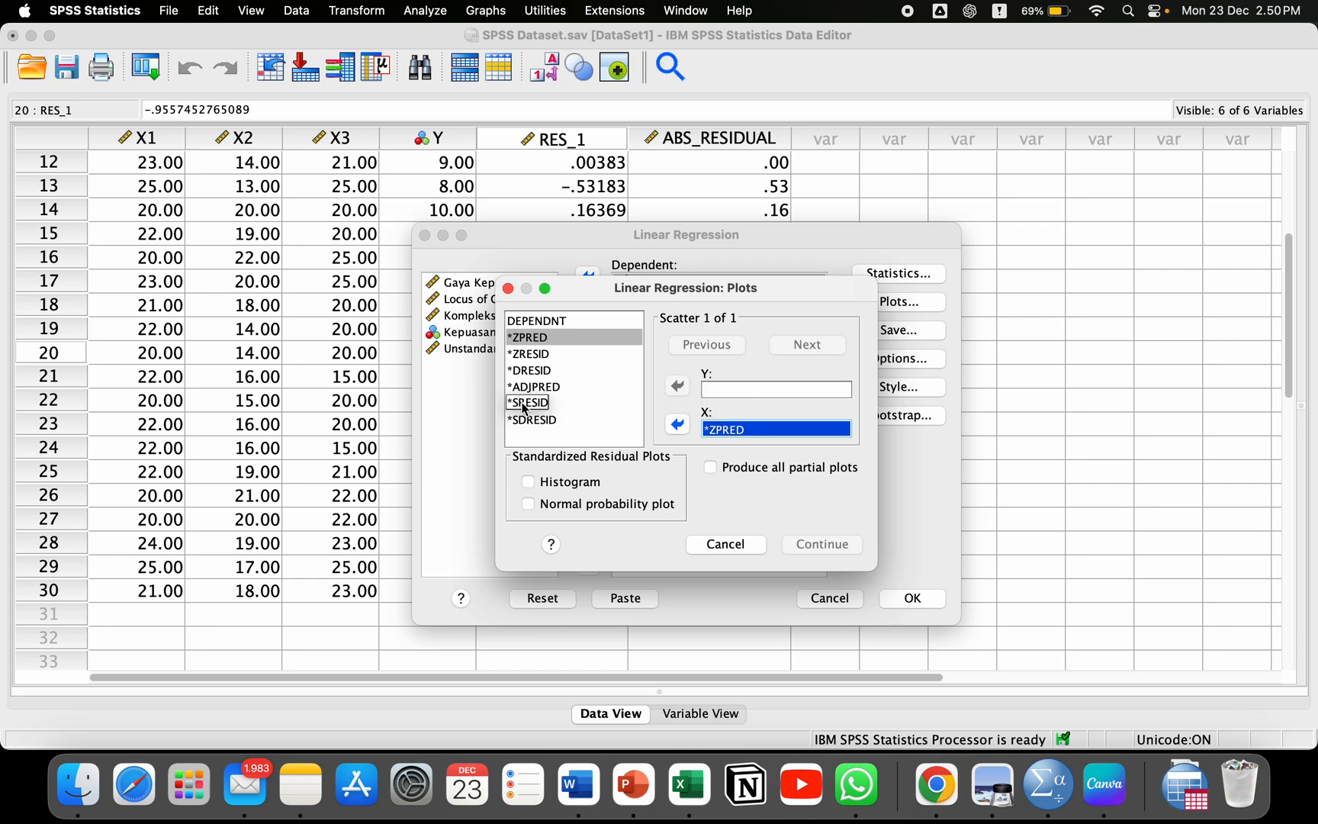
click(529, 404)
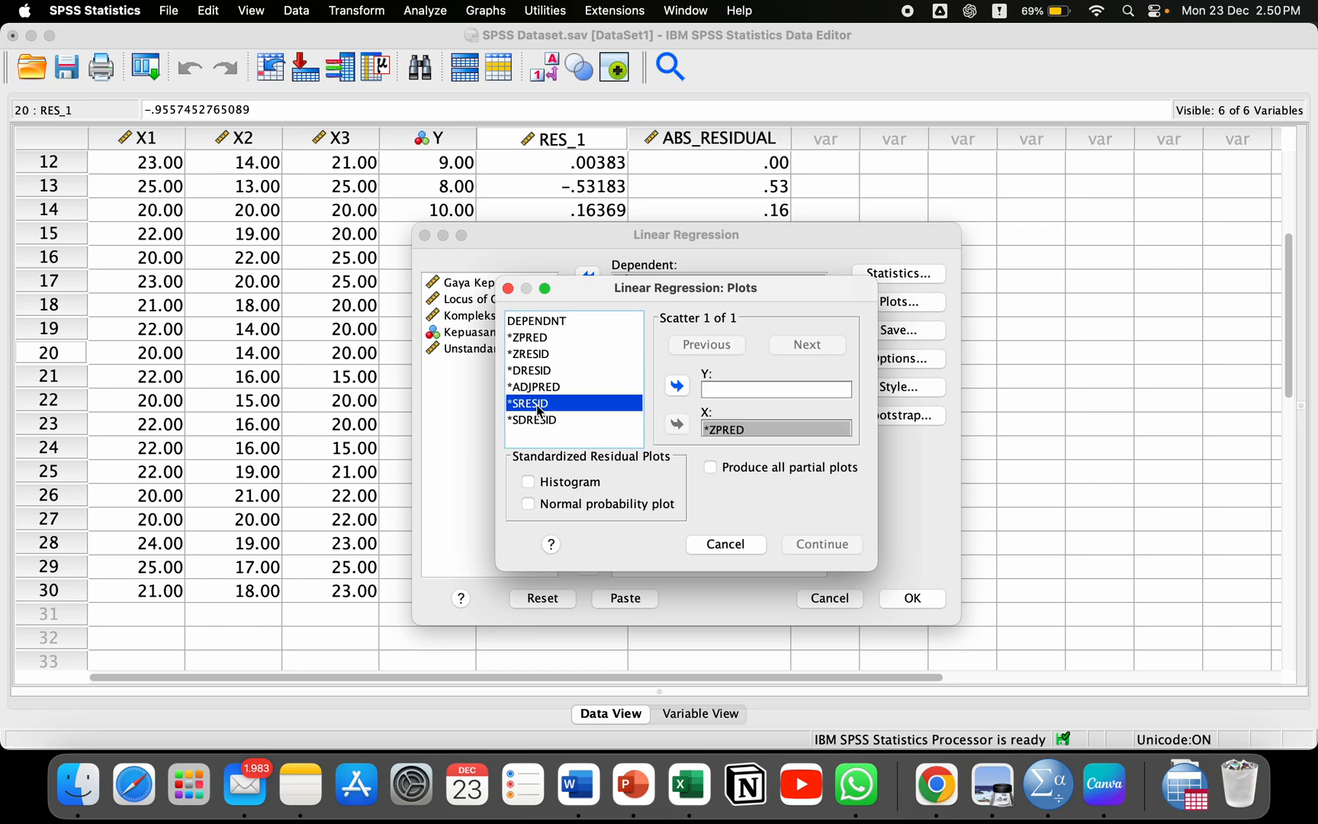
click(678, 387)
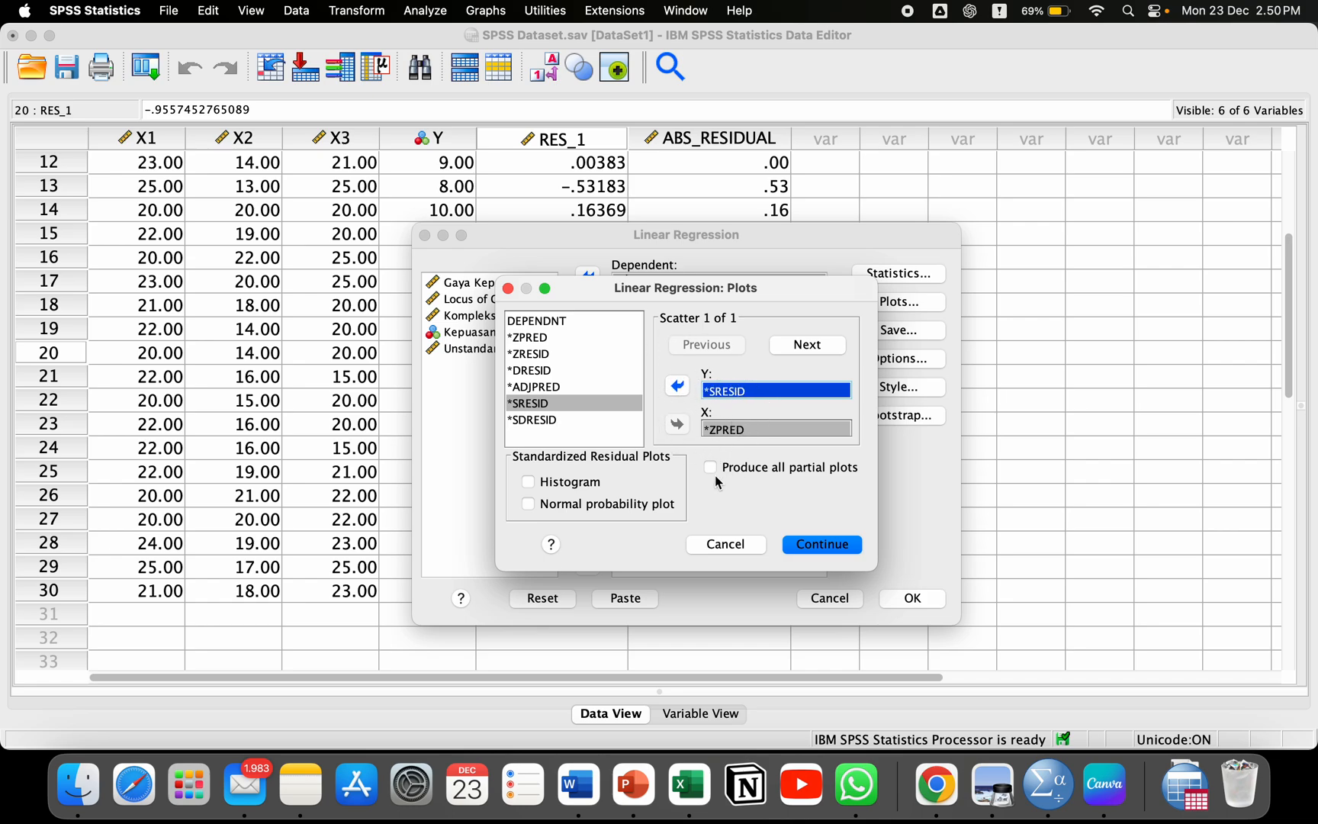
click(812, 547)
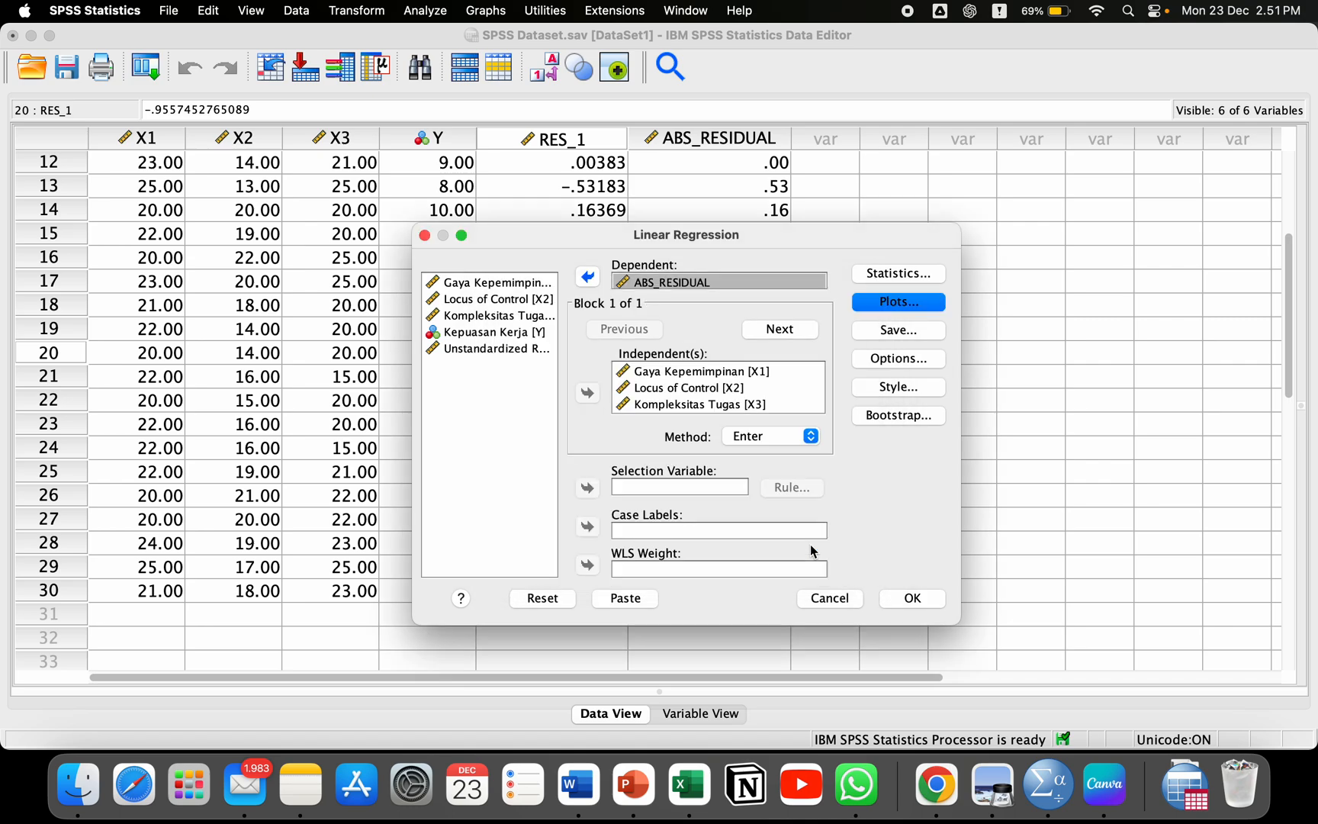
click(903, 598)
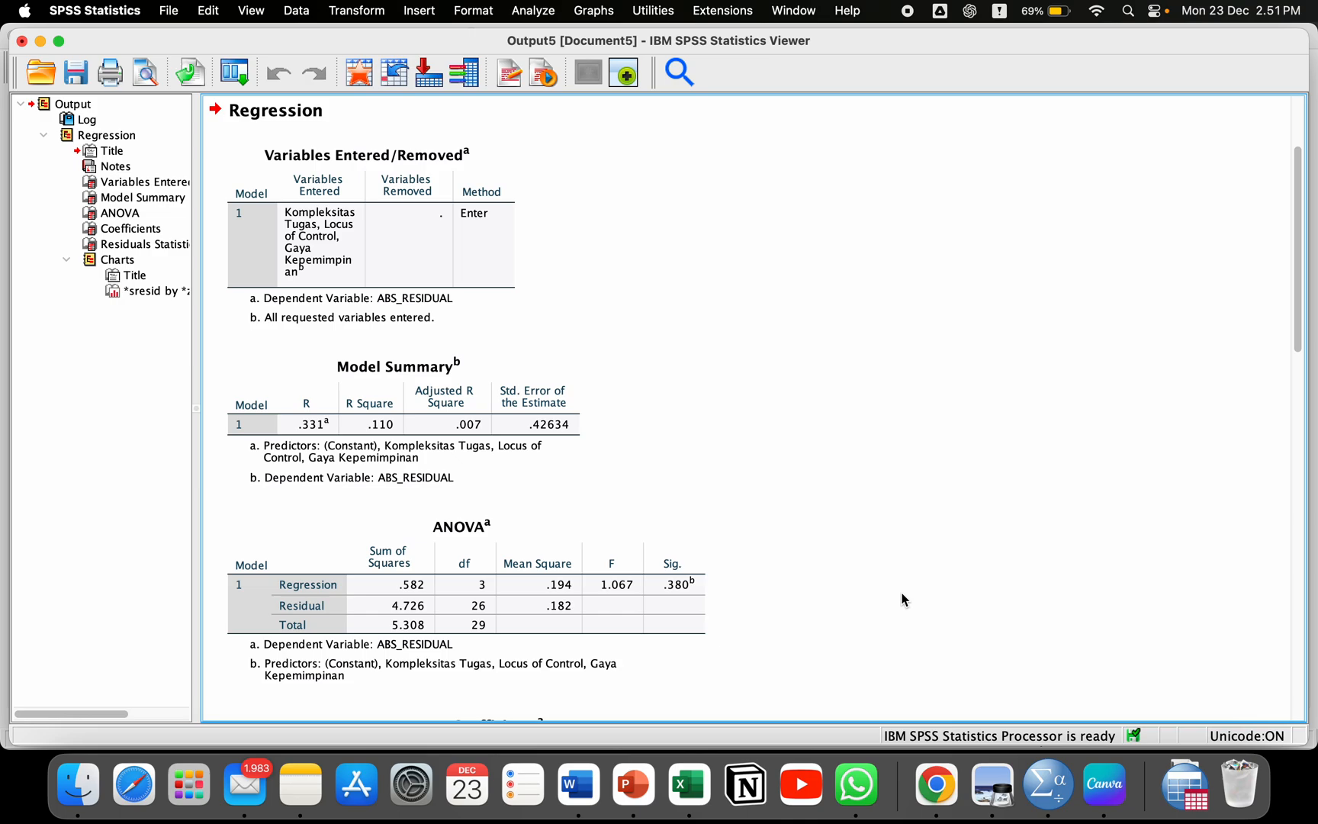
Step: Copy the Coefficients table from the regression output and paste it into the Word document below the UJI HETEROSKEDASTISITAS criteria
scroll(903, 599, down, 5)
scroll(903, 599, down, 4)
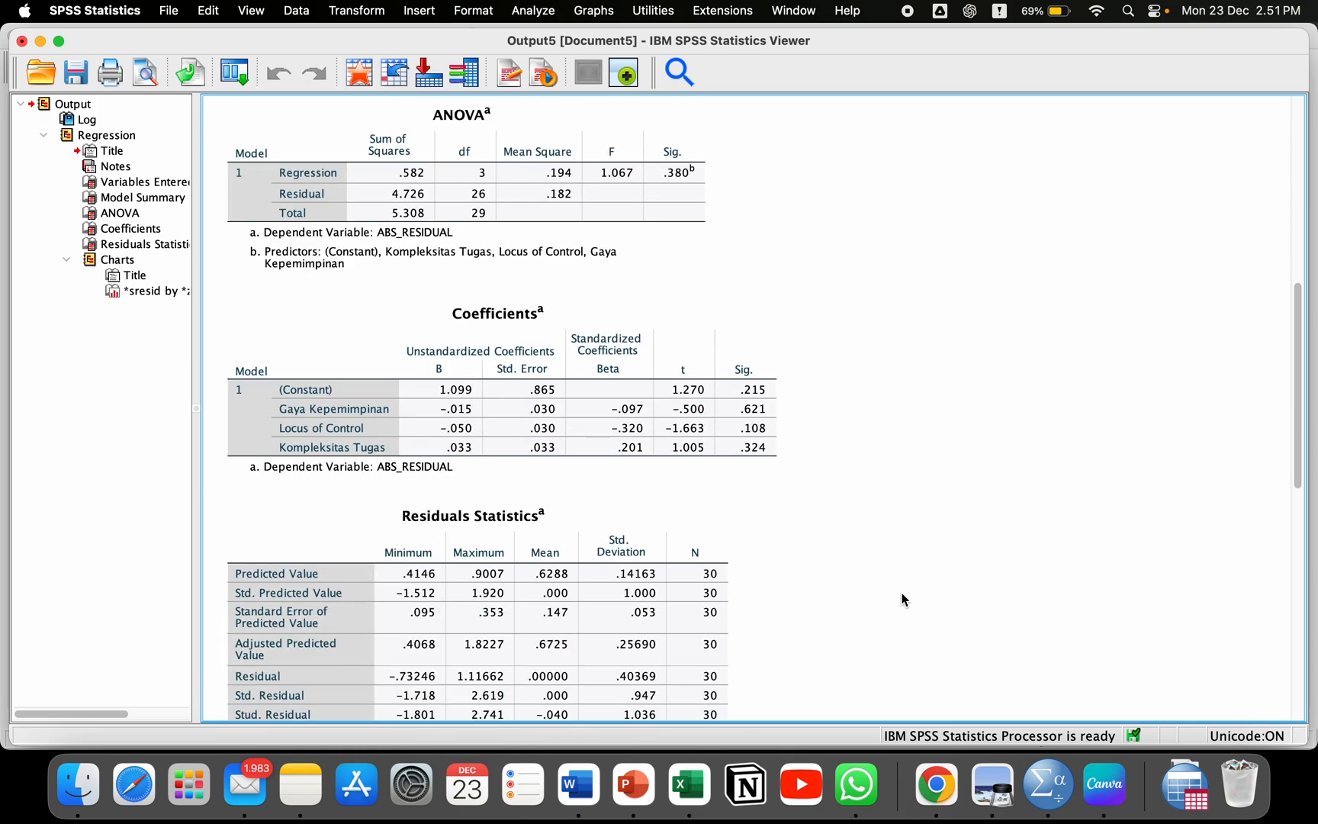
click(724, 524)
click(690, 412)
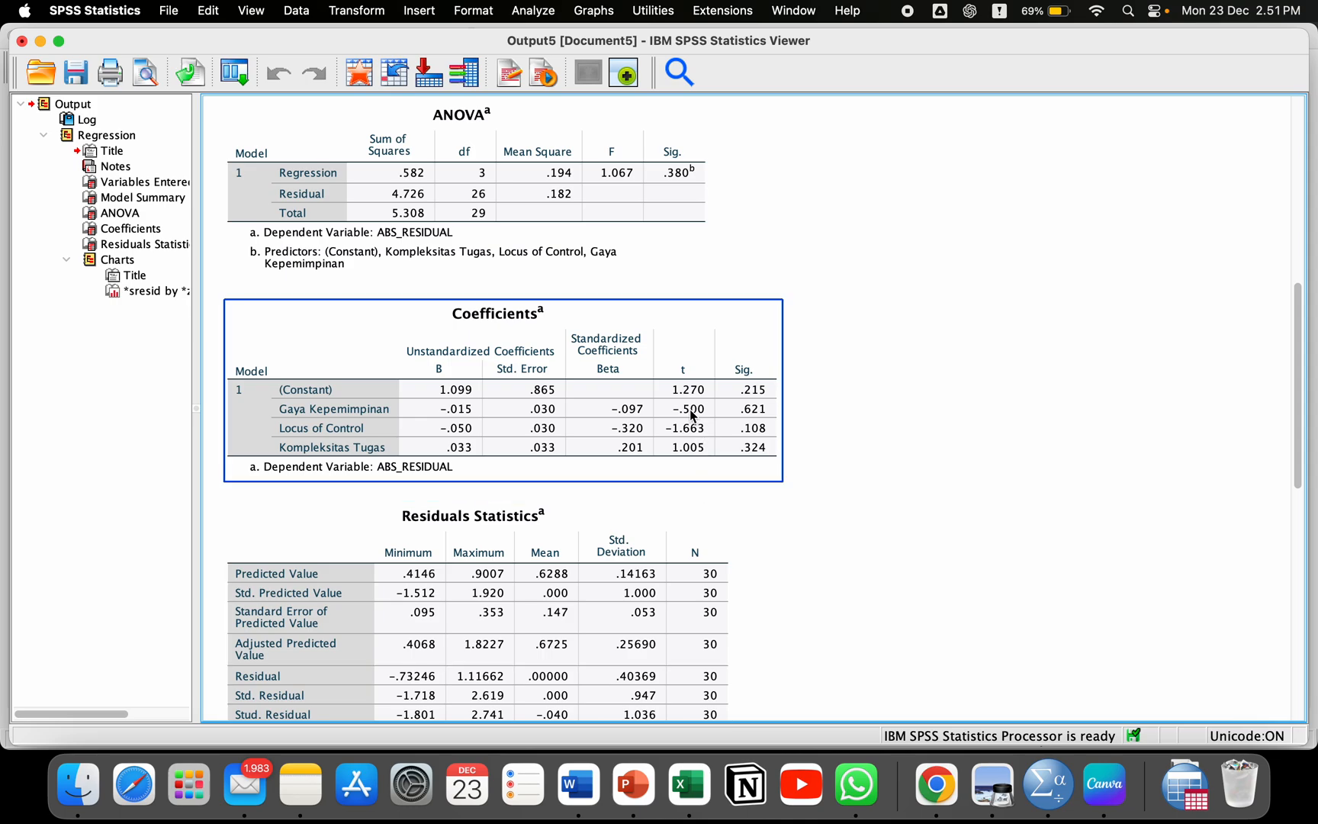
right_click(738, 315)
click(764, 343)
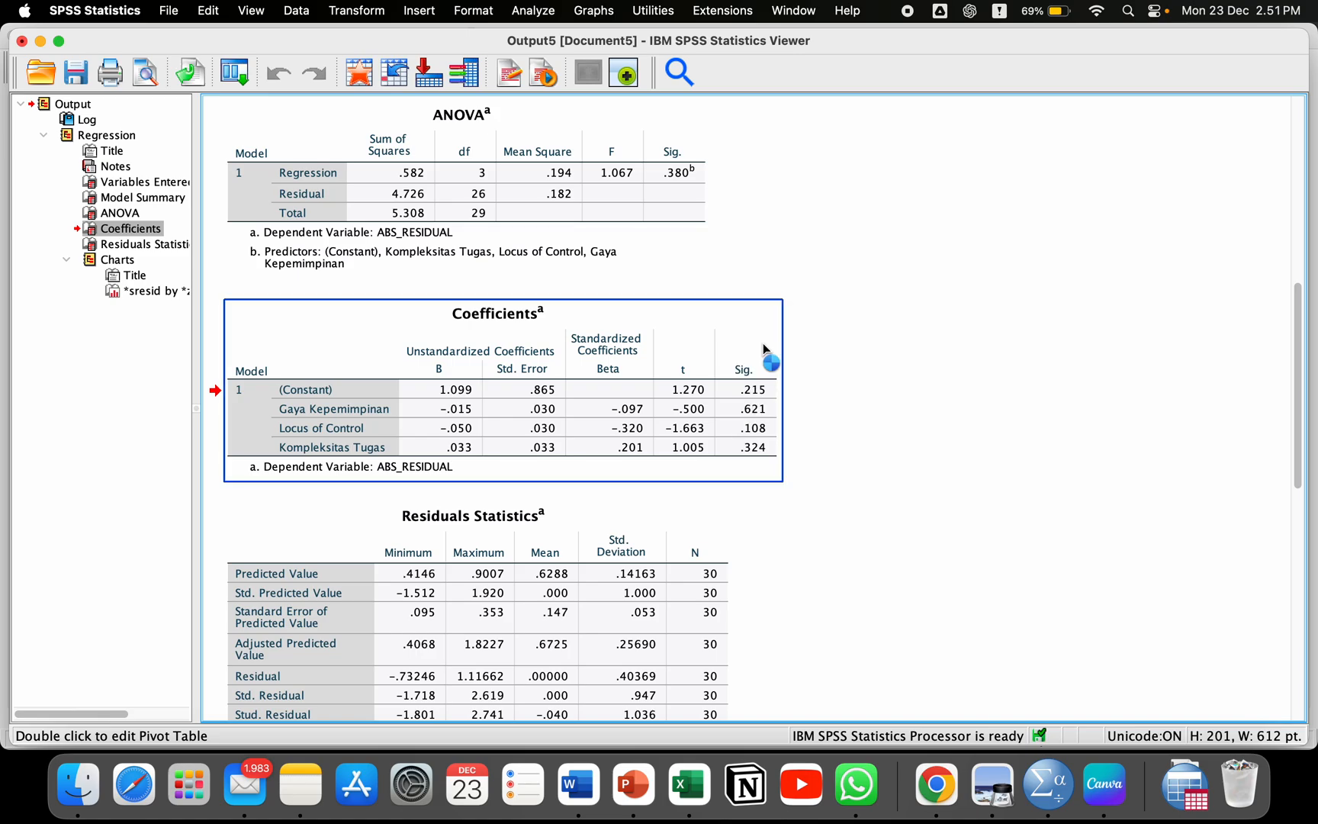
key(super+Tab)
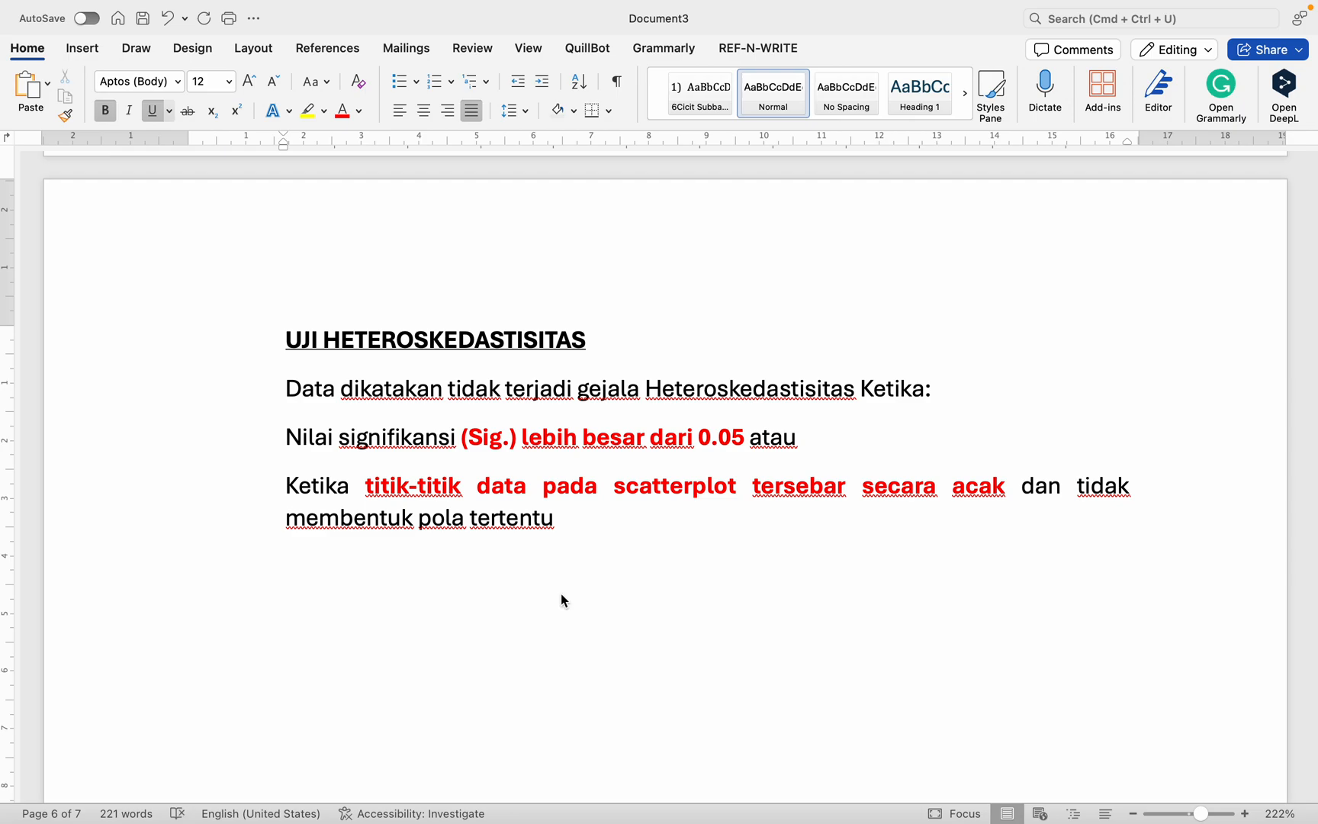
key(super+v)
Step: Enlarge the pasted Coefficients table proportionally to nearly the text width and start a new line below it
click(749, 654)
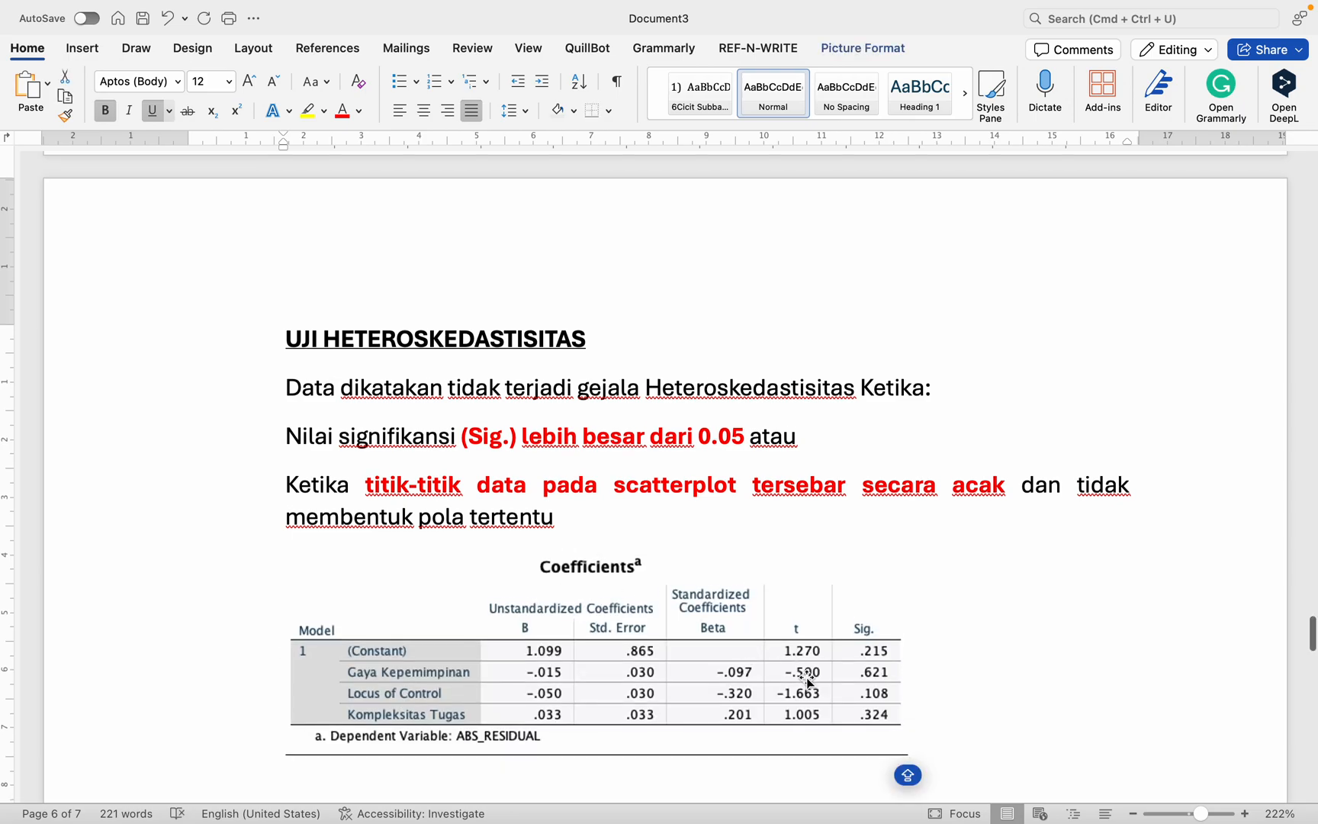
scroll(806, 667, down, 1)
drag(918, 716, 1083, 765)
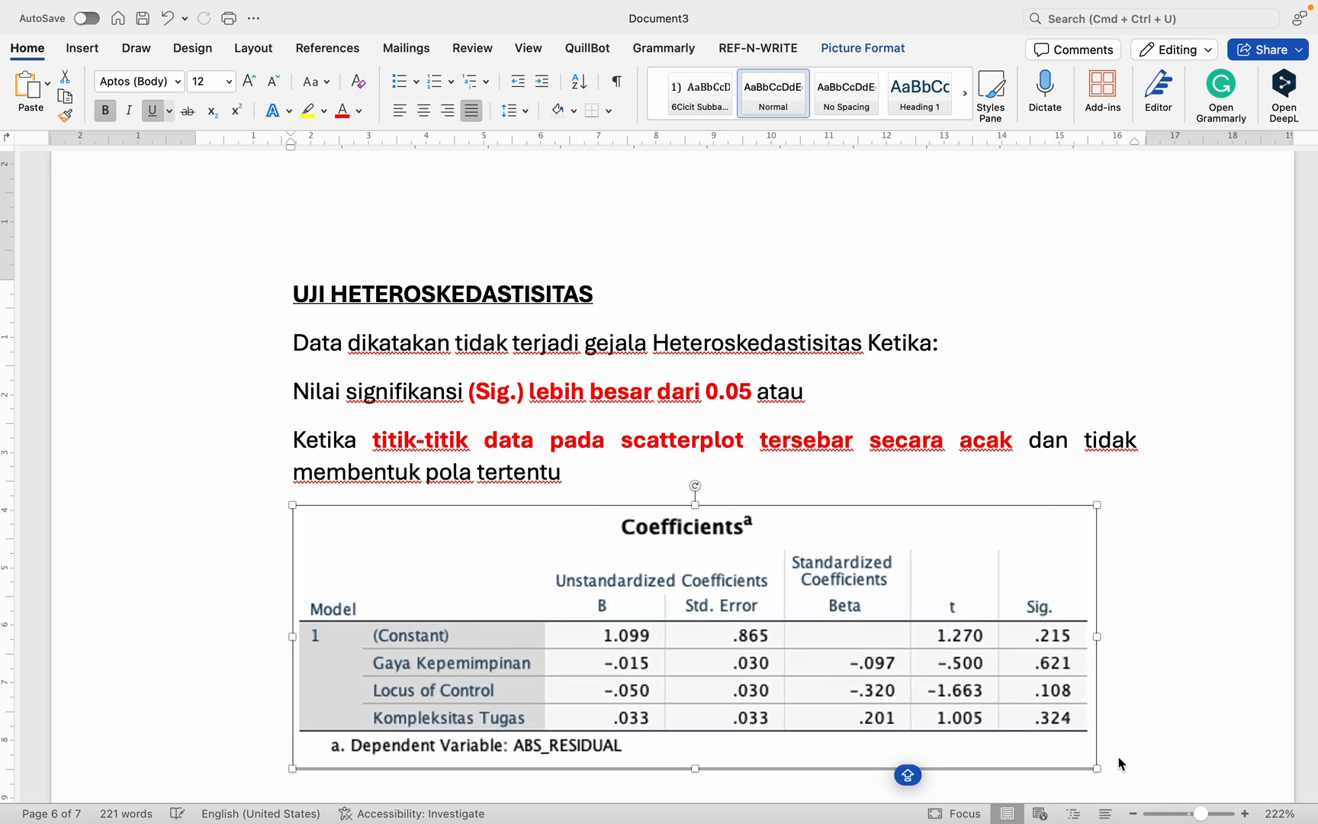
click(1118, 759)
key(Return)
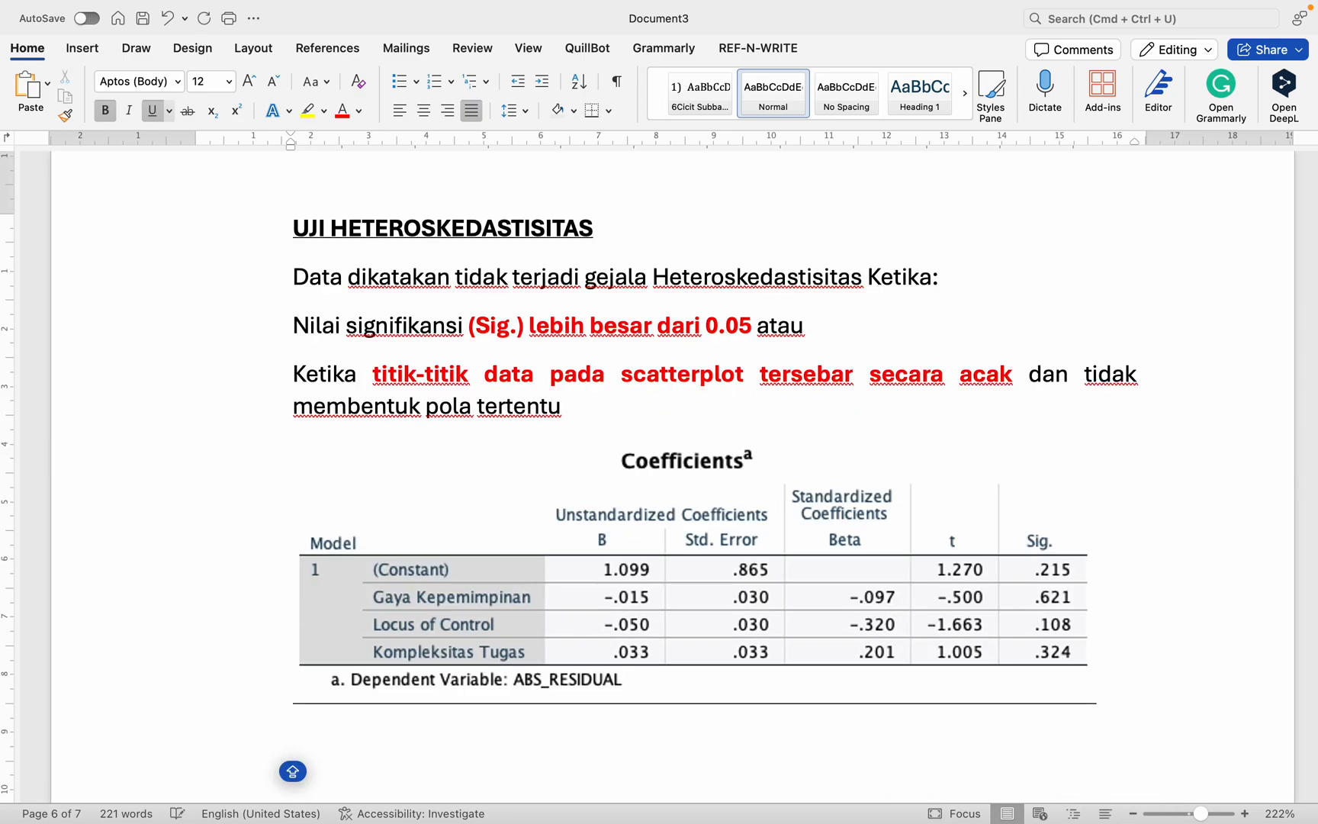
Step: Copy the ABS_RESIDUAL scatterplot from the SPSS output and paste it into the Word document below the Coefficients table
key(super+Tab)
scroll(820, 560, down, 5)
scroll(818, 562, down, 5)
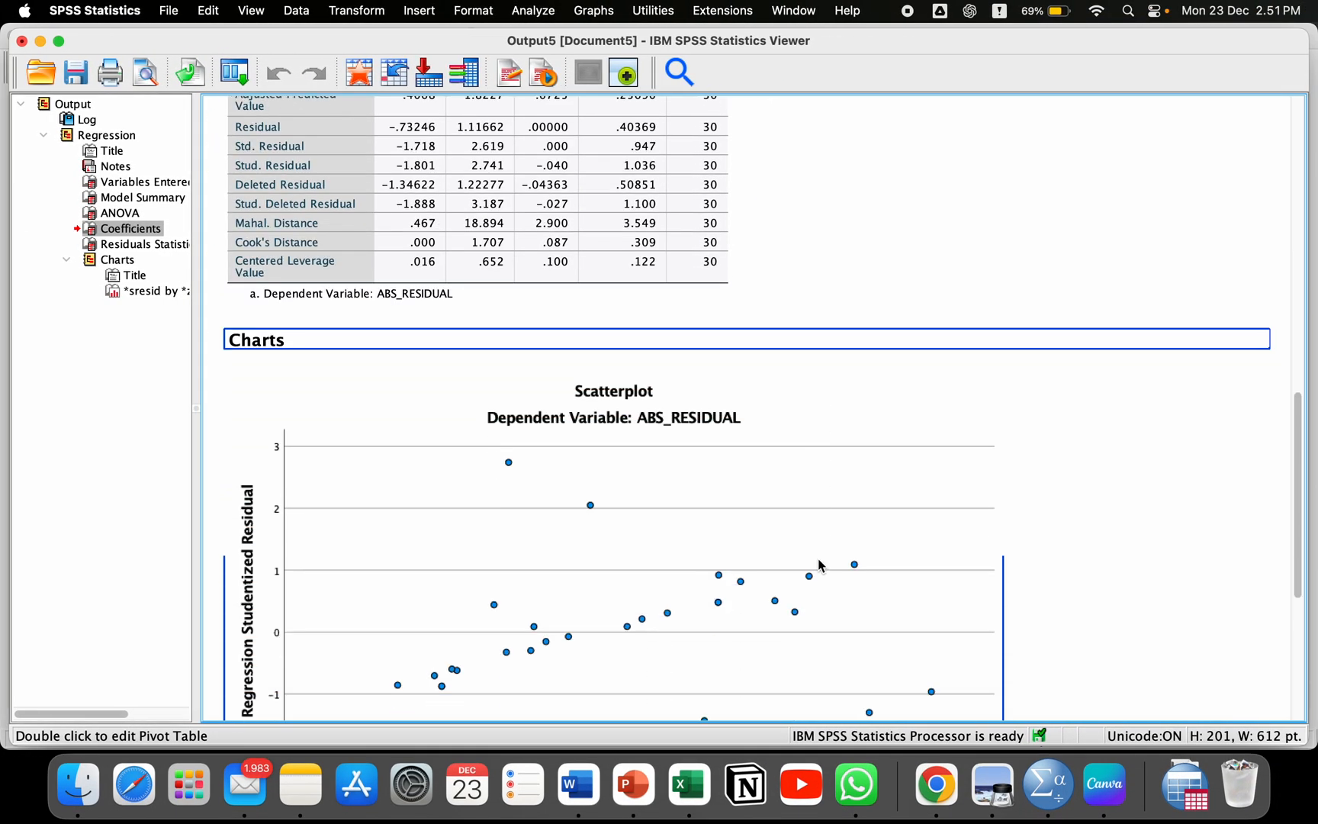
right_click(737, 399)
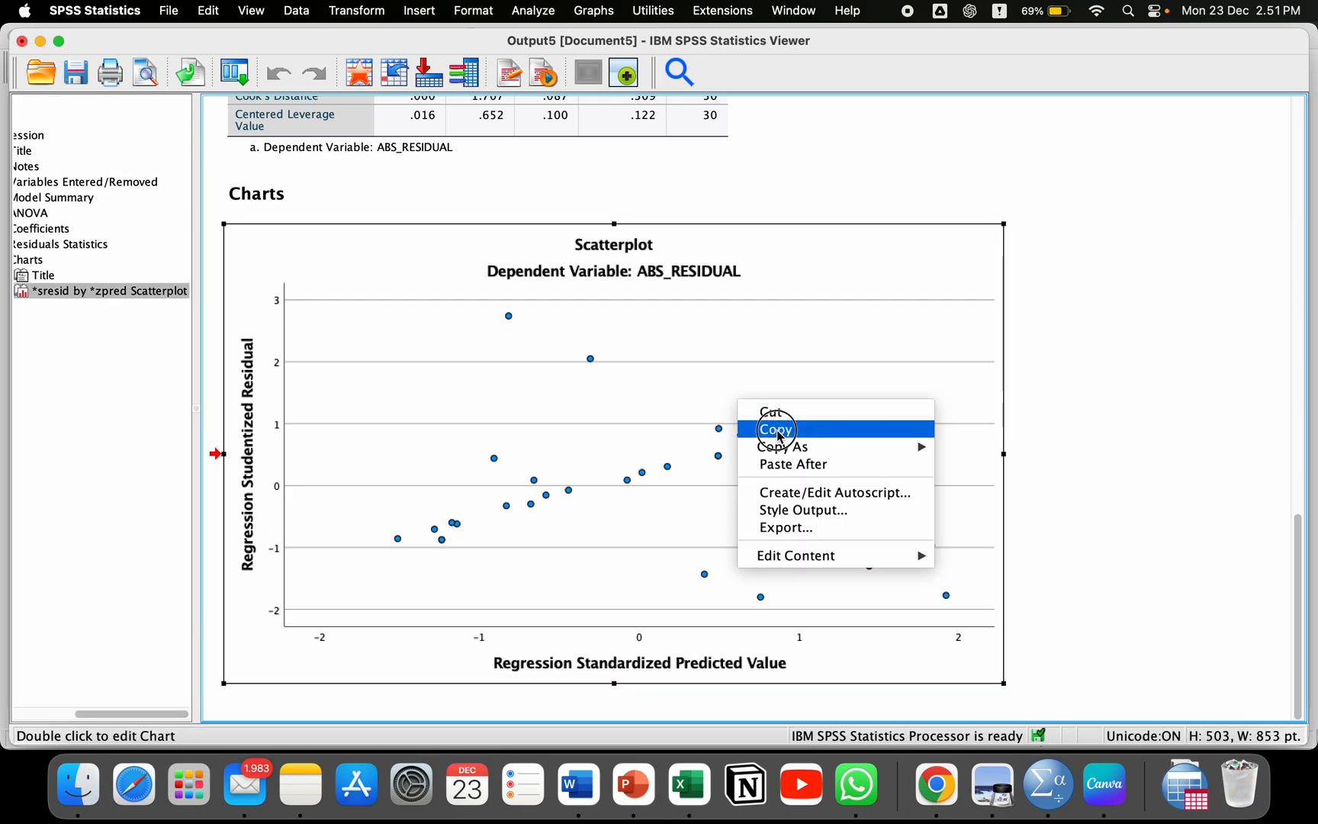
click(776, 431)
key(super+Tab)
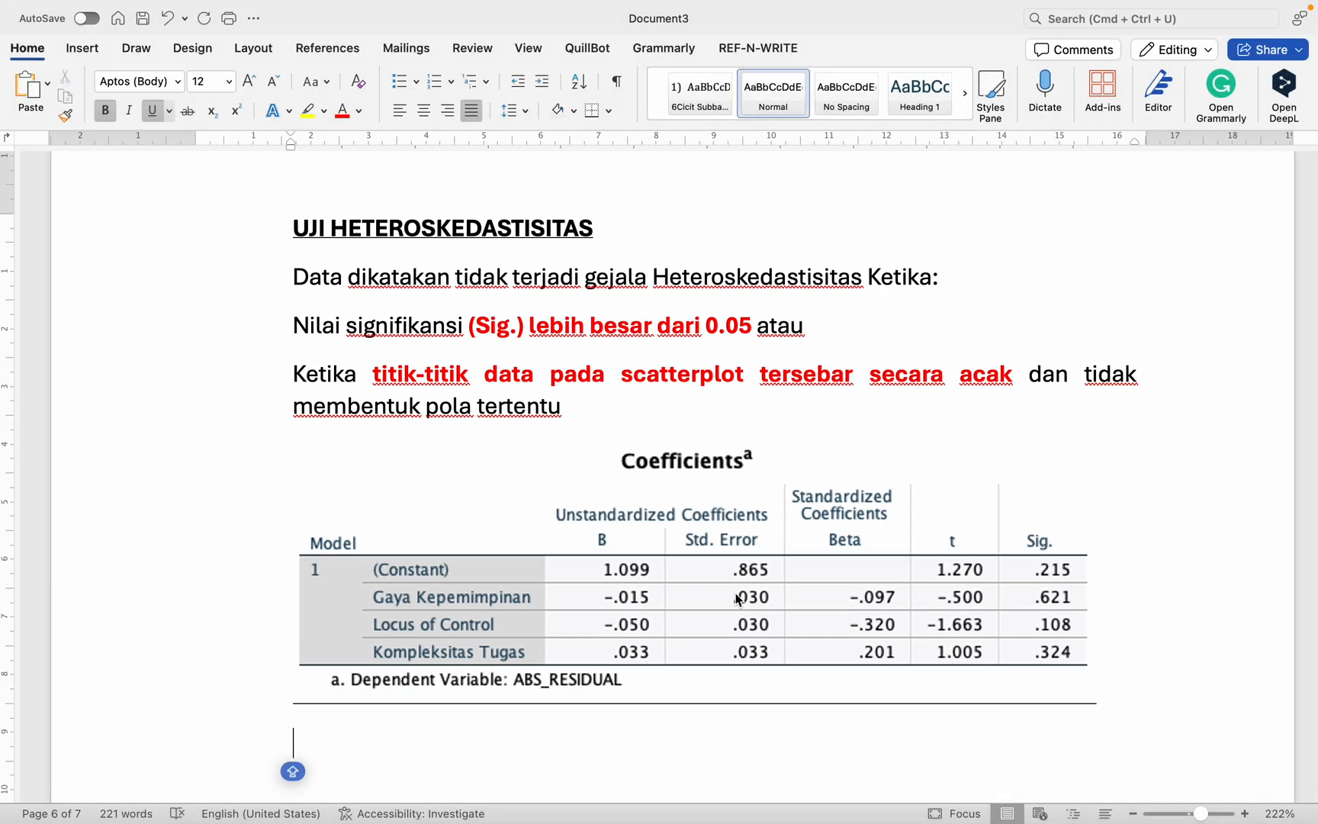
scroll(734, 594, down, 5)
key(cmd+v)
Step: Shrink the pasted scatterplot proportionally to match the width of the Coefficients table
scroll(735, 591, down, 3)
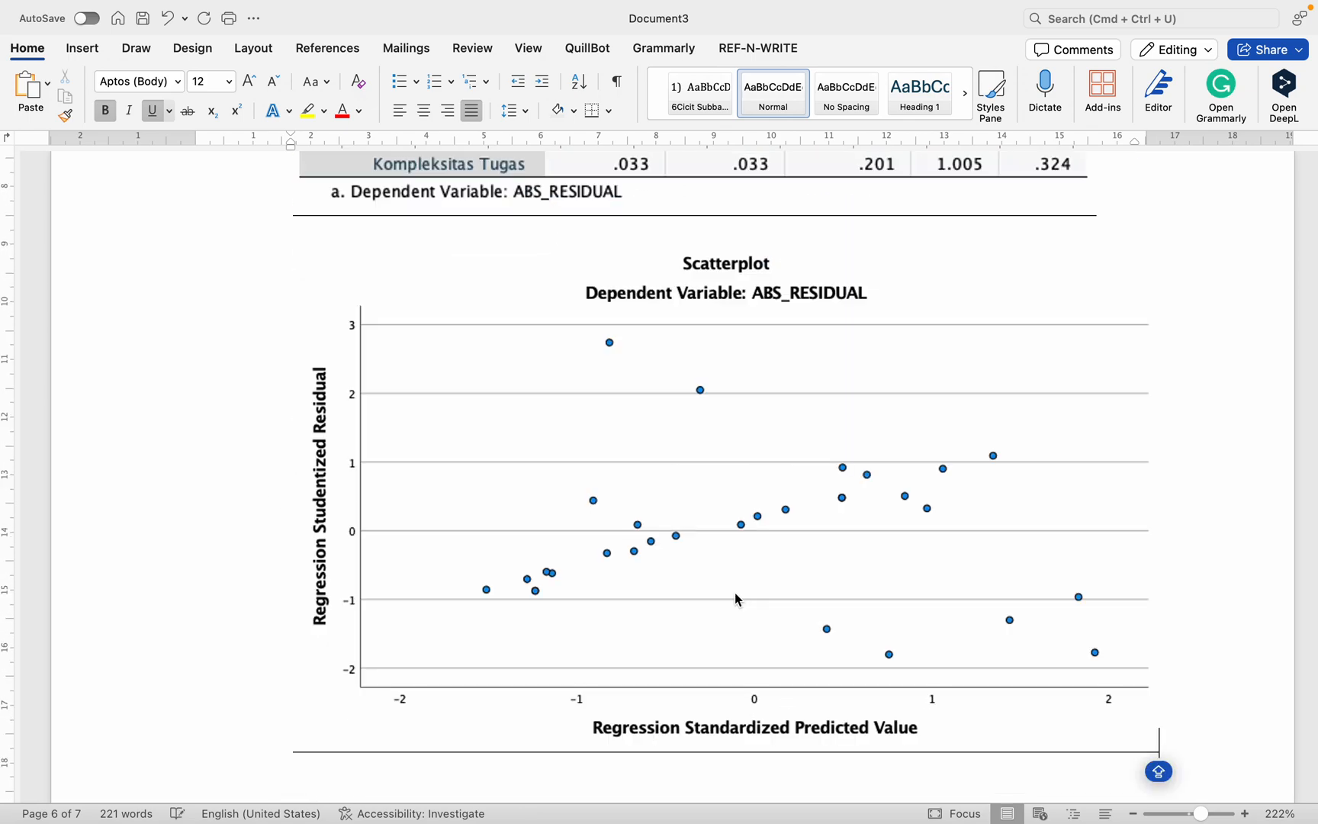
click(967, 624)
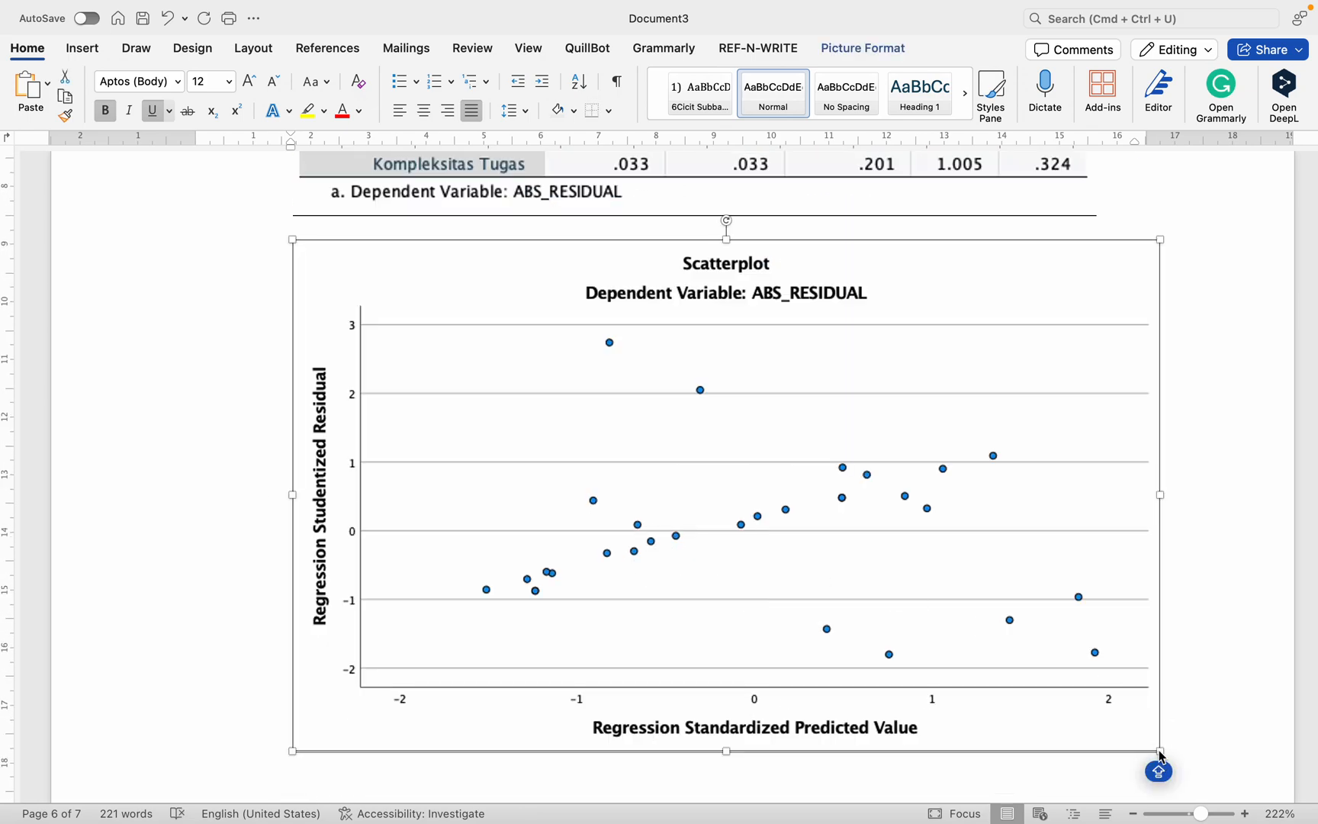
drag(1159, 751, 1096, 714)
click(1174, 600)
Step: Examine the Sig. values in the Coefficients table and the point spread in the scatterplot against the heteroscedasticity criteria
scroll(1173, 600, up, 10)
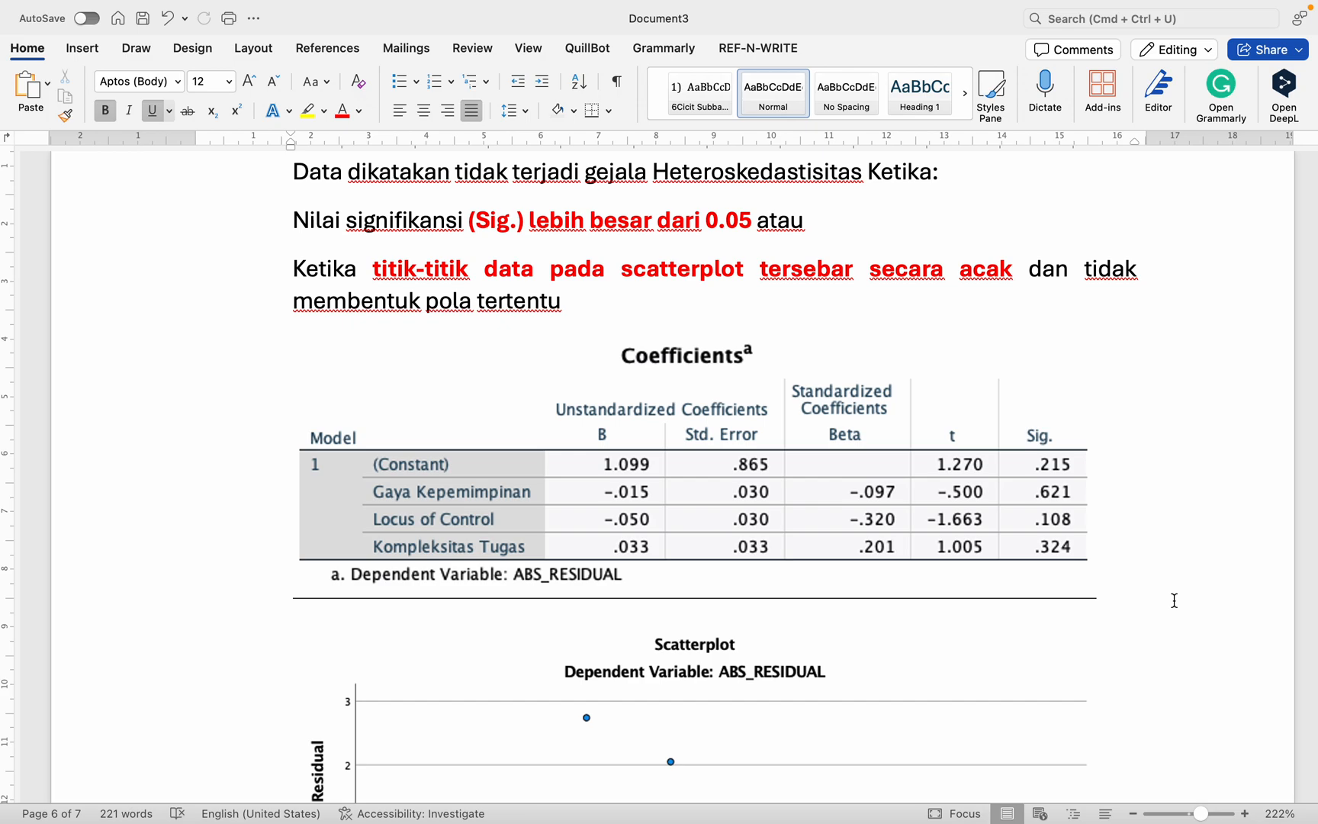
scroll(864, 442, up, 3)
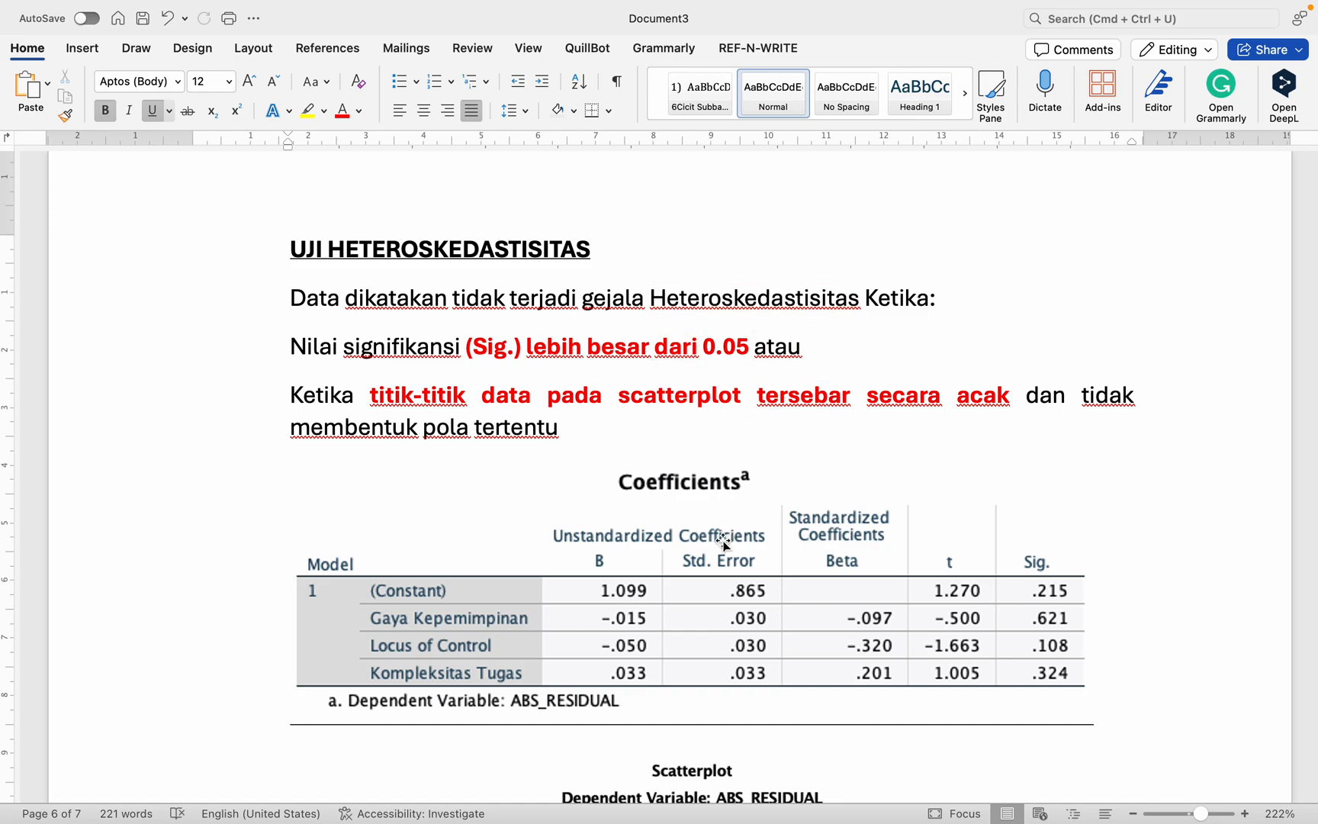
scroll(723, 543, down, 2)
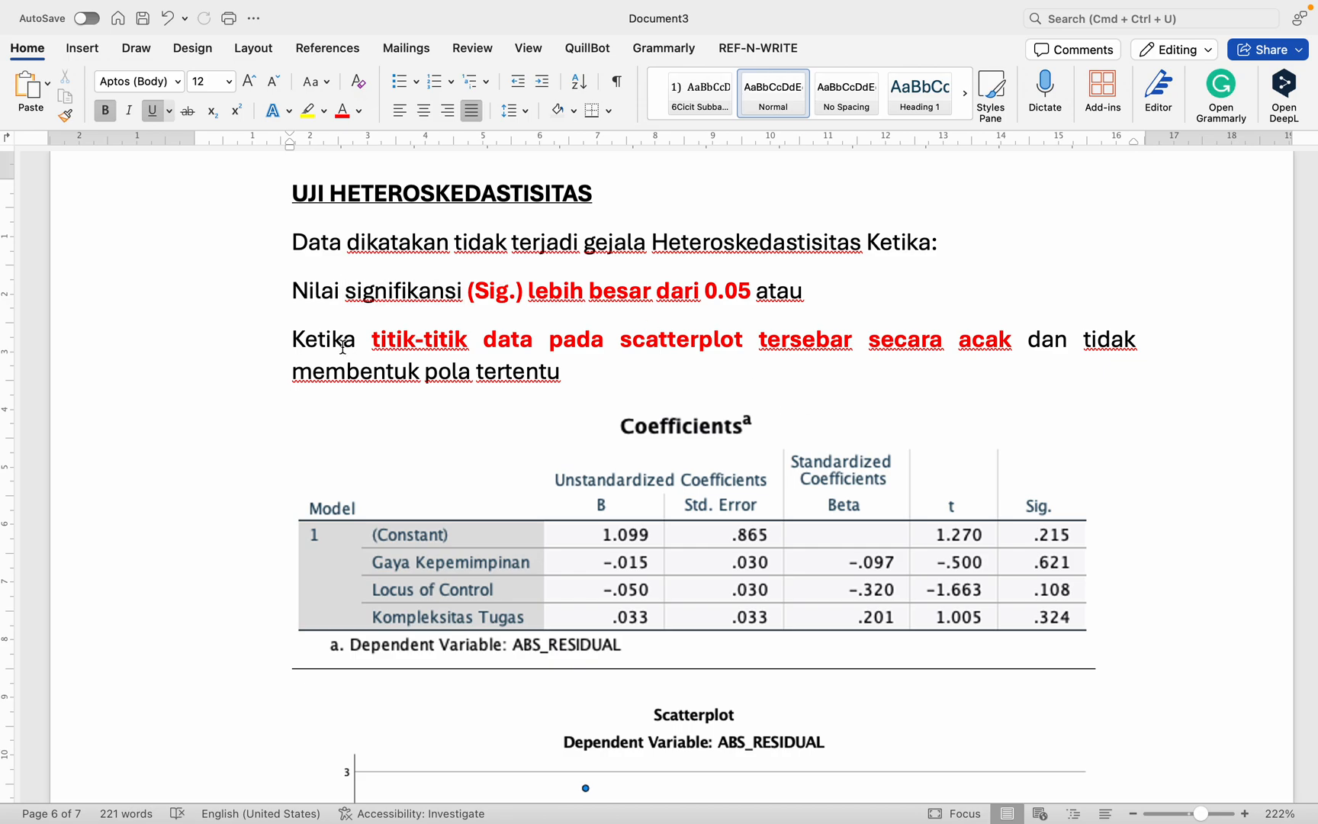
scroll(488, 402, down, 3)
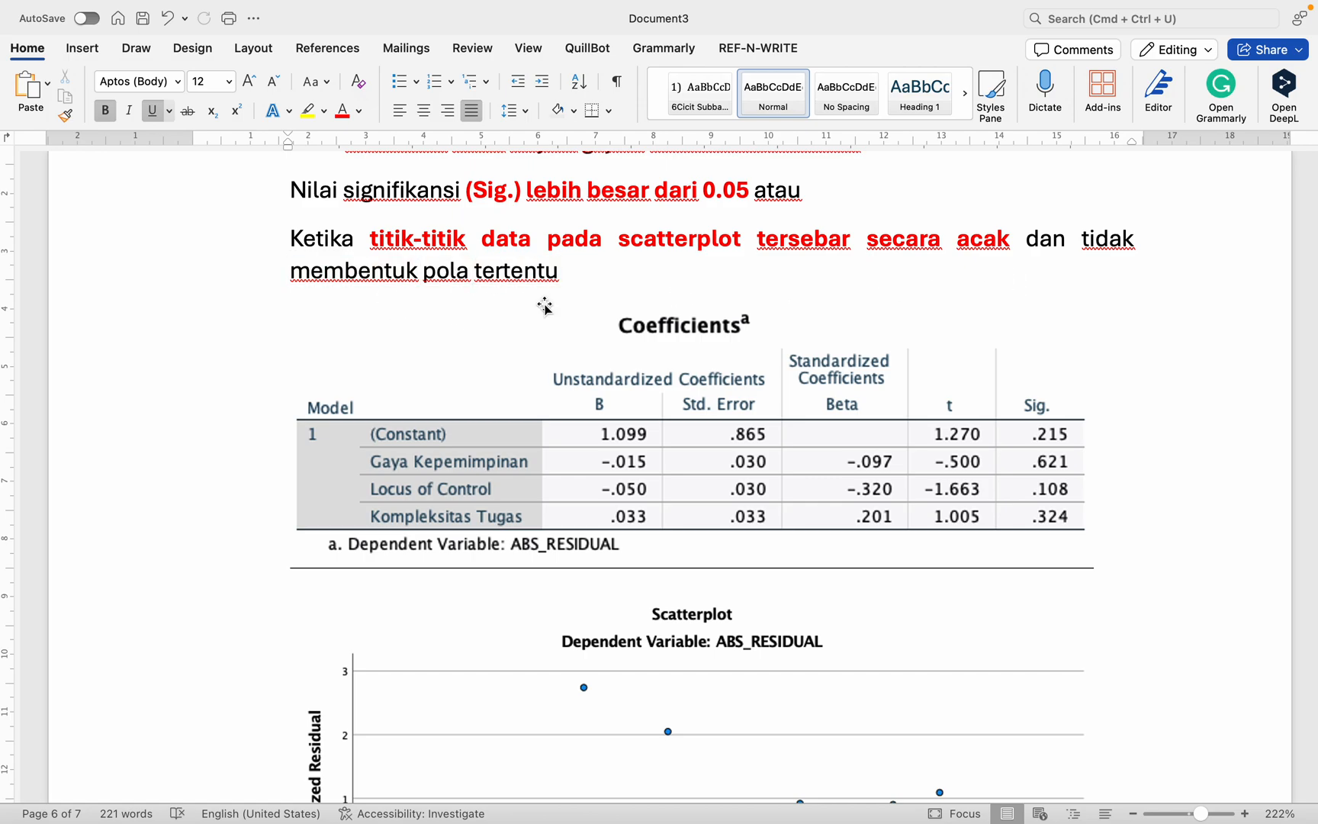
scroll(545, 305, down, 1)
scroll(545, 305, up, 3)
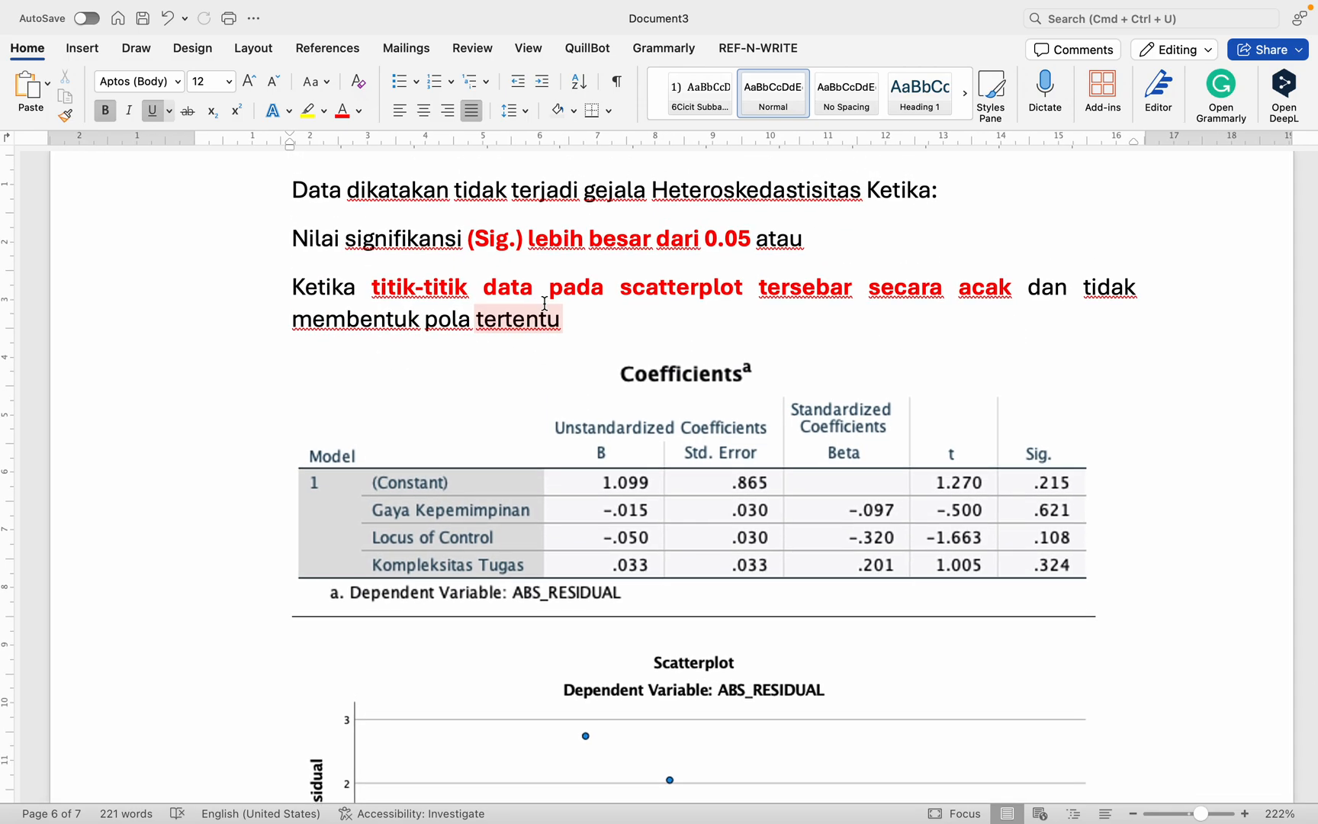
scroll(544, 303, down, 20)
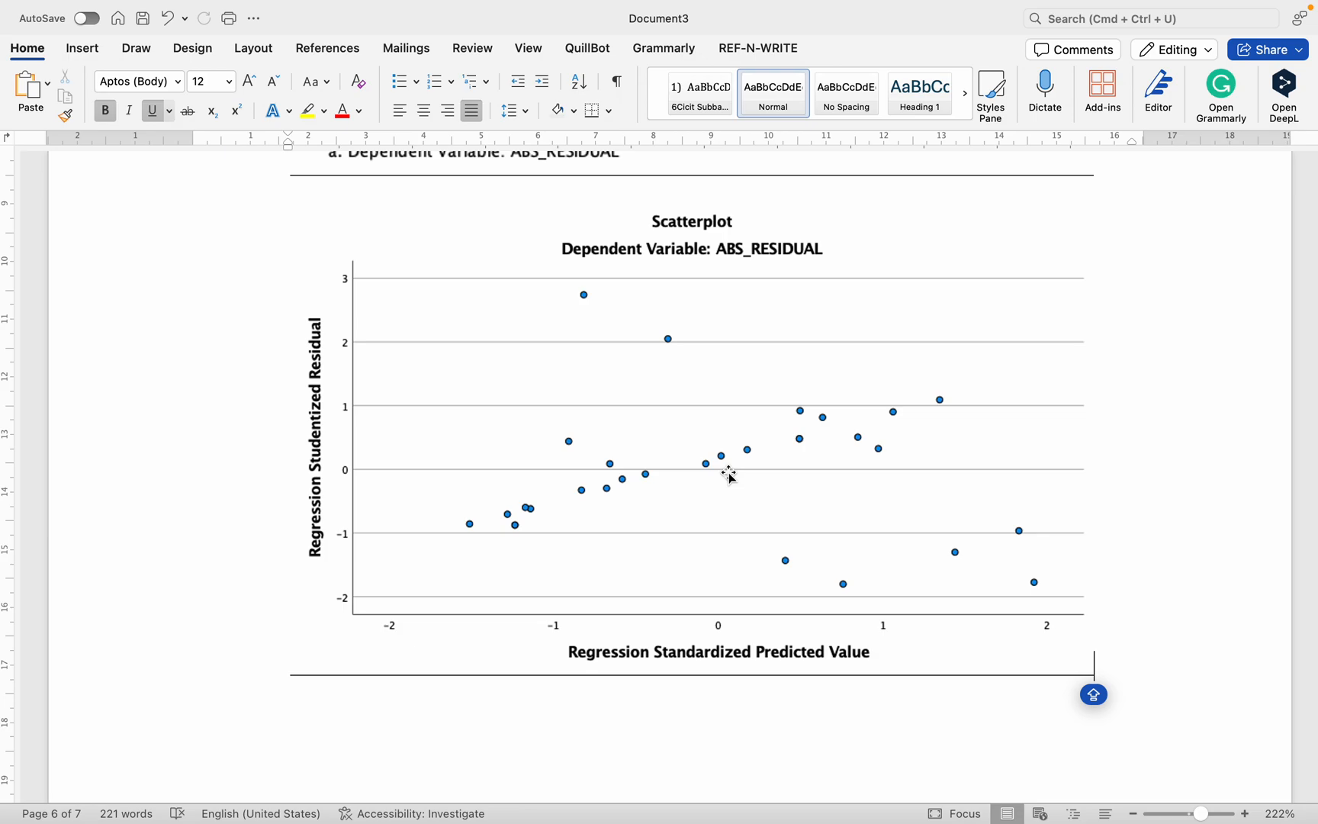
scroll(729, 475, up, 6)
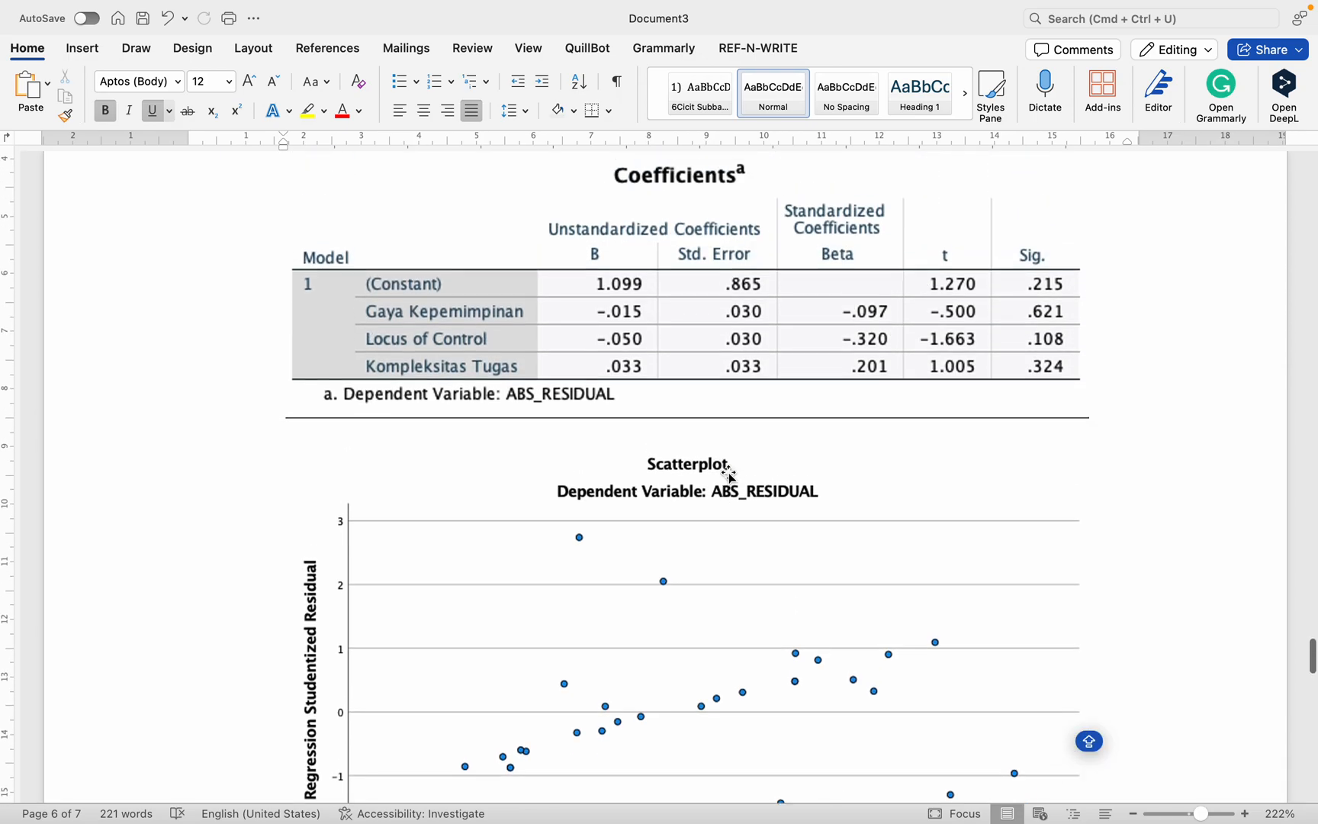
scroll(729, 474, up, 1)
scroll(728, 475, up, 9)
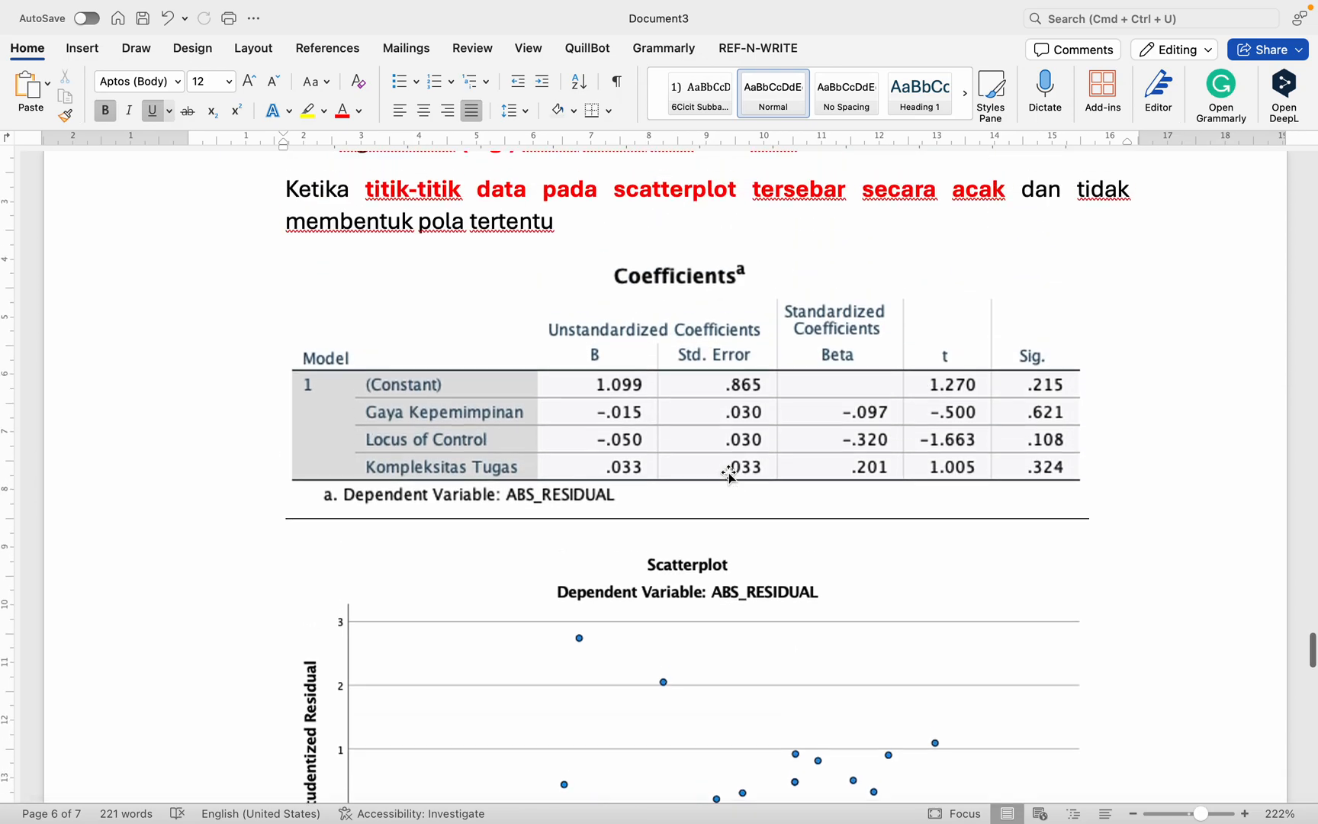